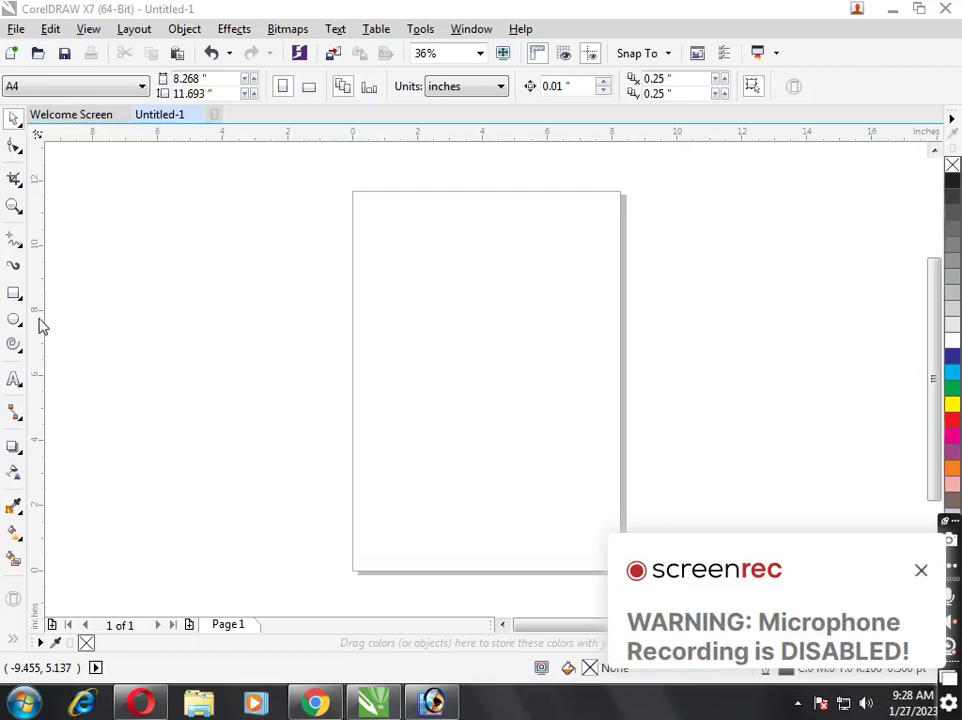
Type a lowercase s on the page and scale it up into a large letter.
click(11, 384)
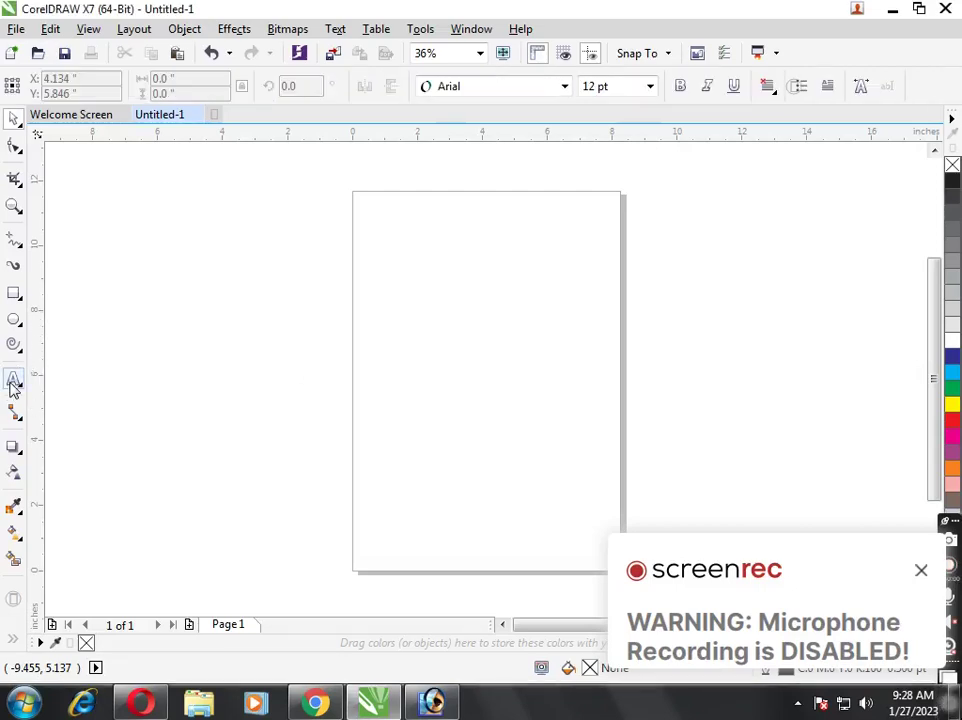
click(460, 347)
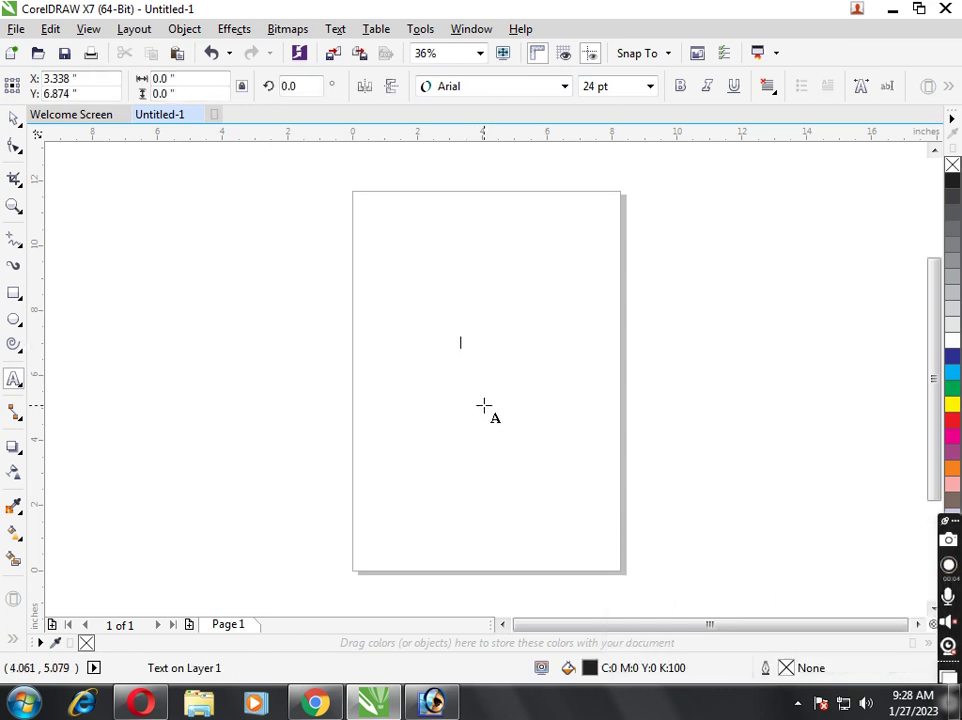
click(13, 118)
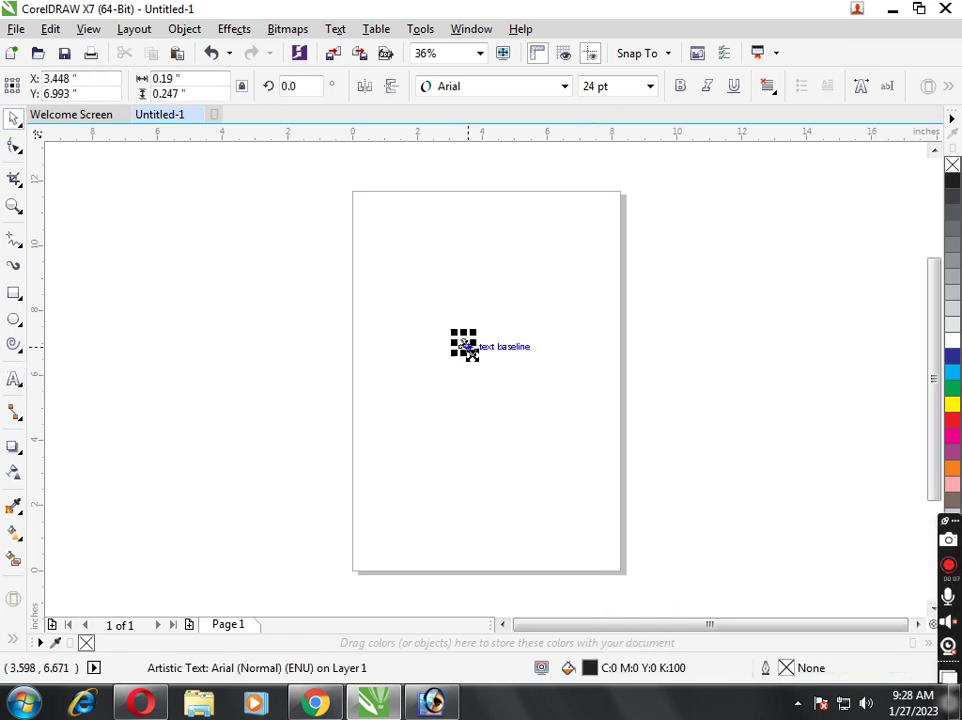
drag(476, 356, 533, 431)
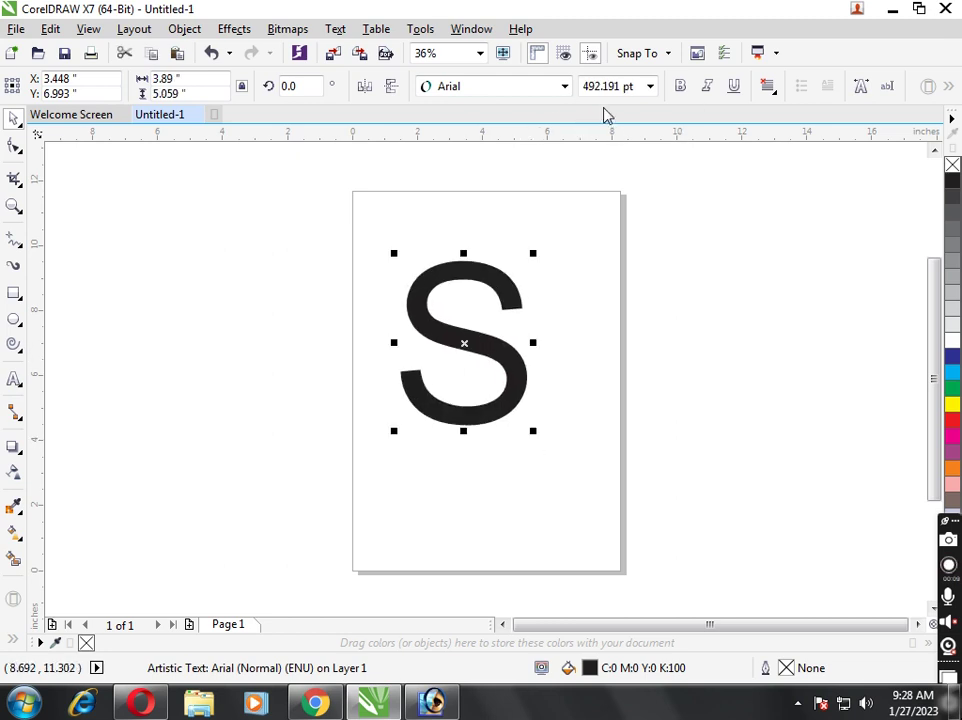
Make the S Arial Bold, enlarge it to about 710 pt, centre it, and give it a black outline.
click(565, 87)
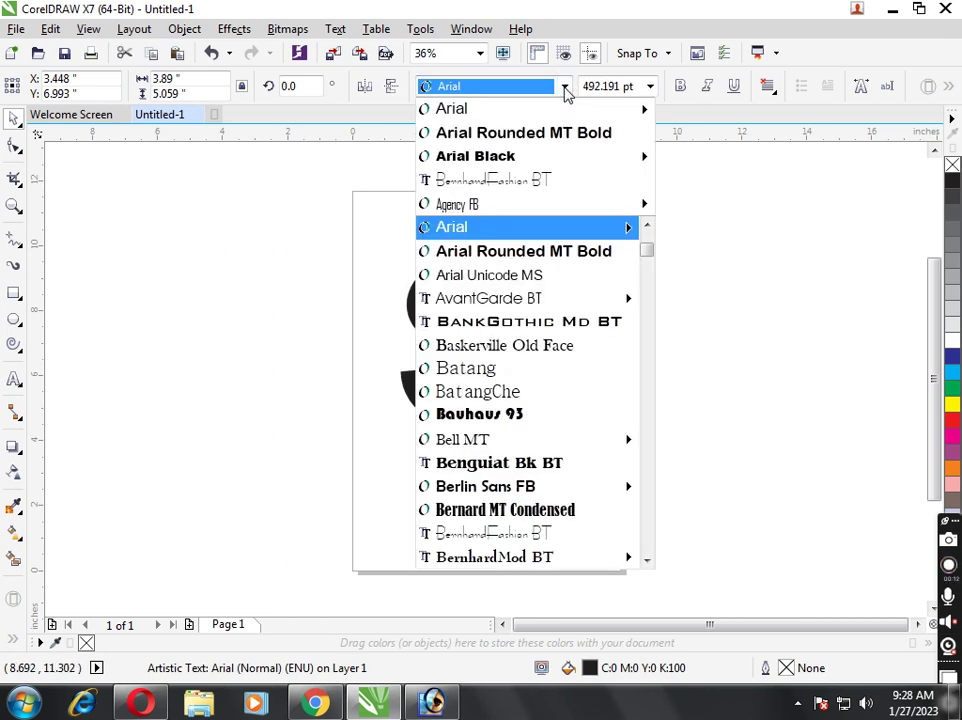
click(565, 87)
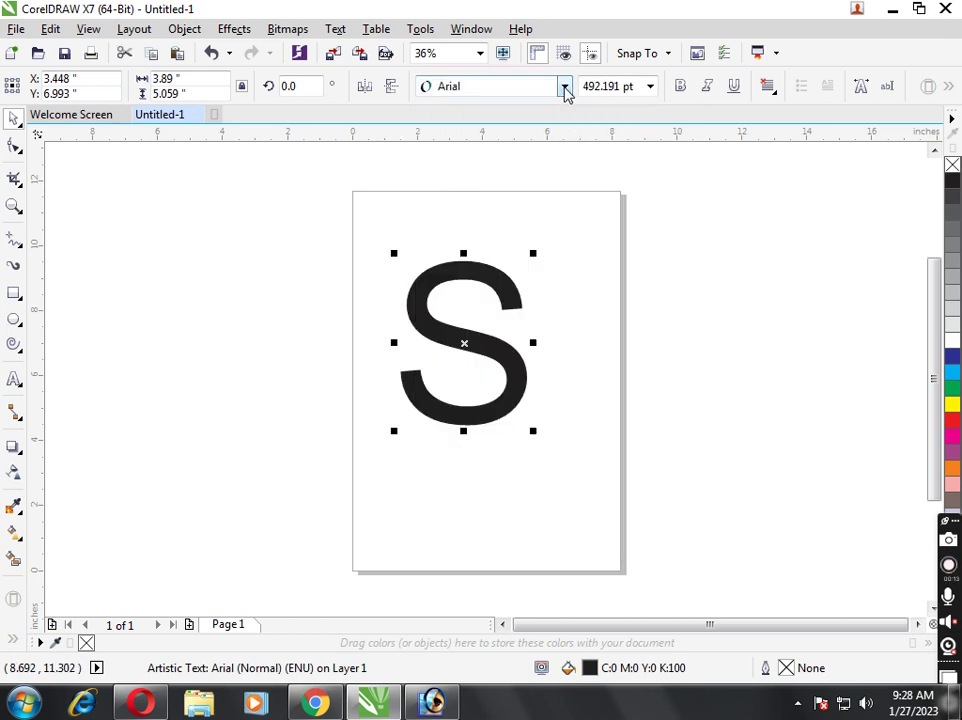
click(679, 87)
drag(517, 389, 517, 377)
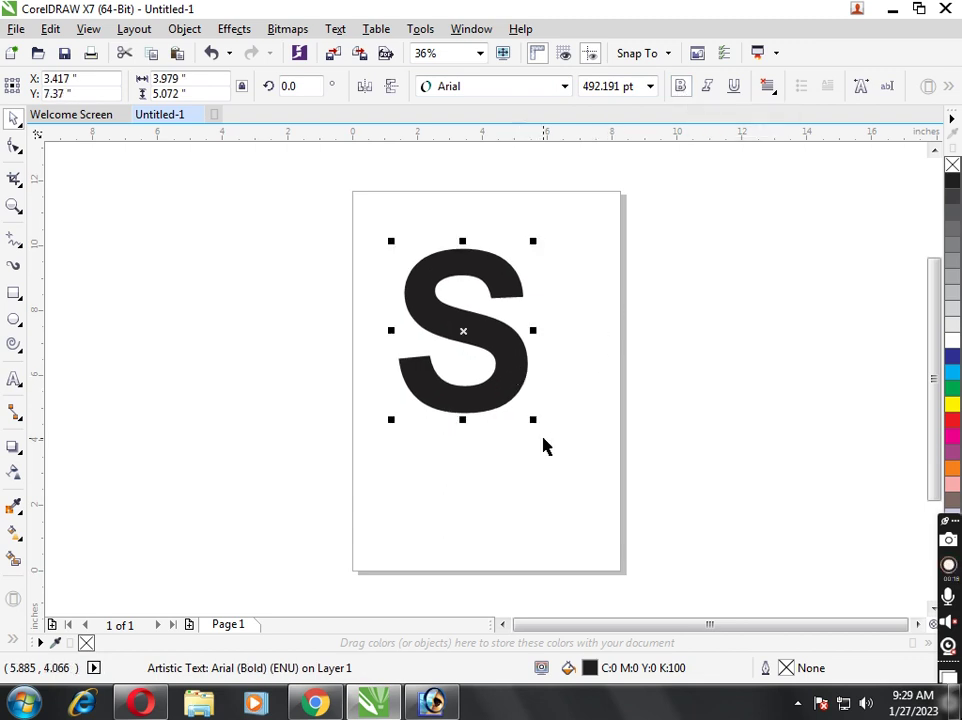
drag(539, 425, 545, 466)
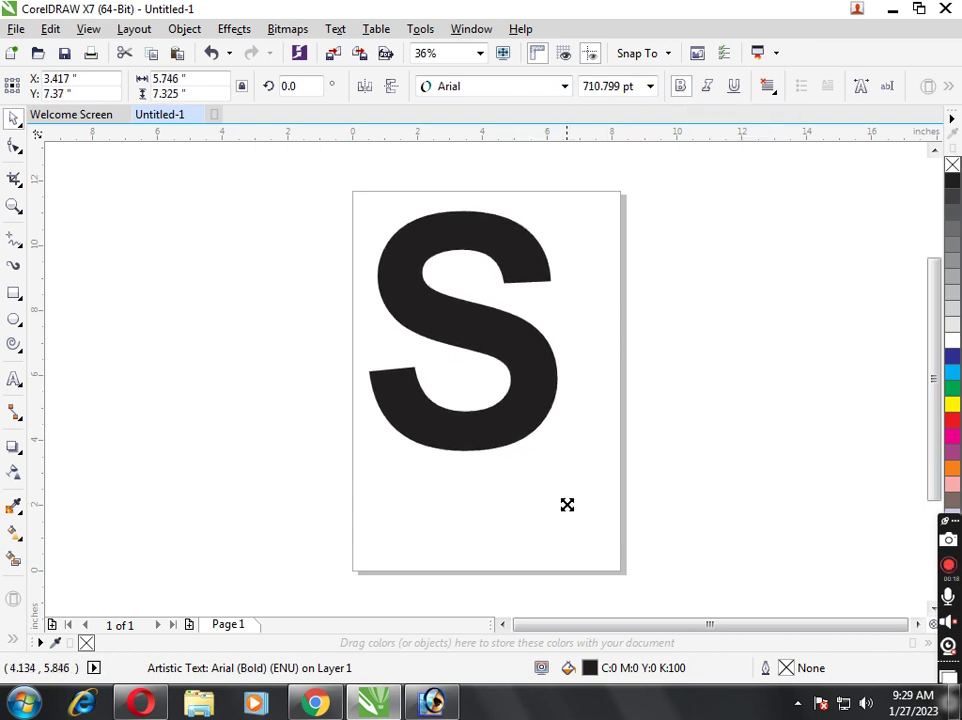
drag(520, 423, 528, 430)
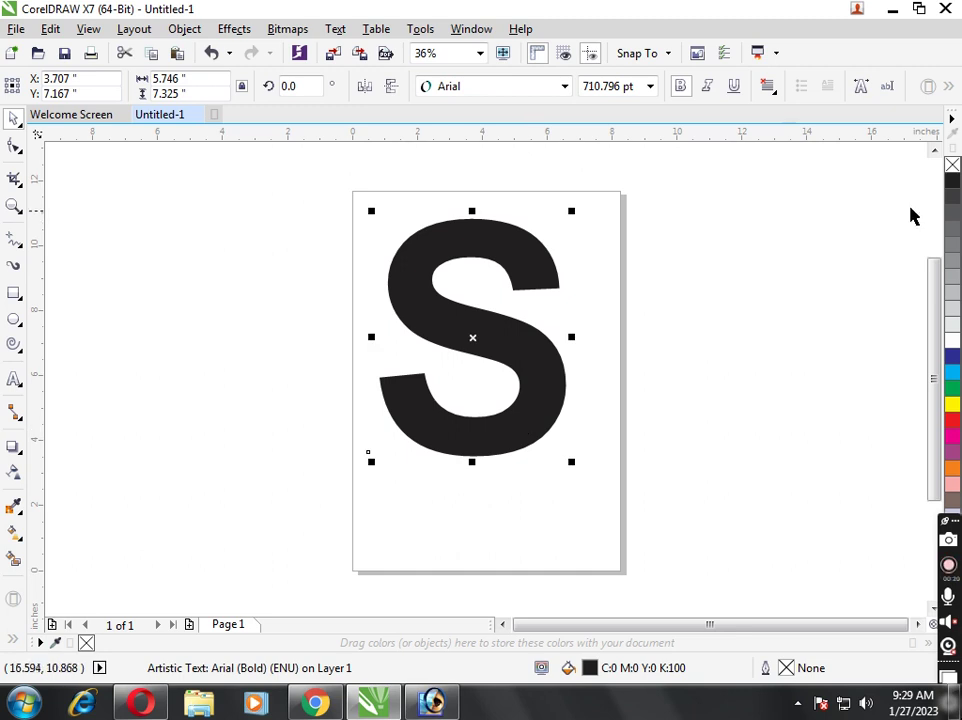
right_click(952, 186)
Remove the S's fill and draw a 4.862-inch circle overlapping its middle.
click(952, 164)
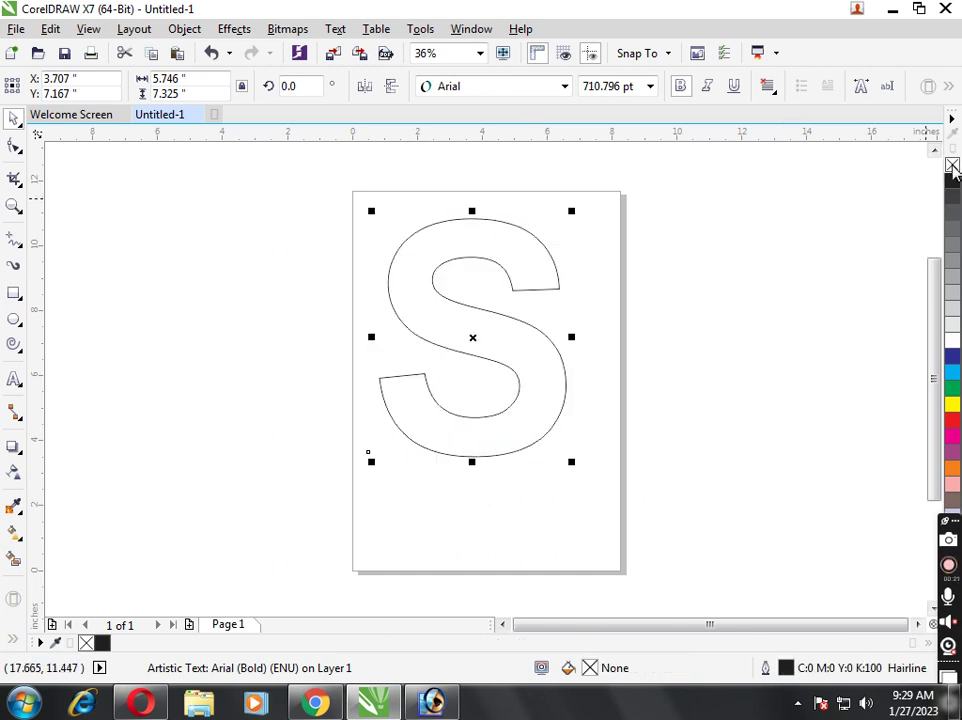
click(658, 466)
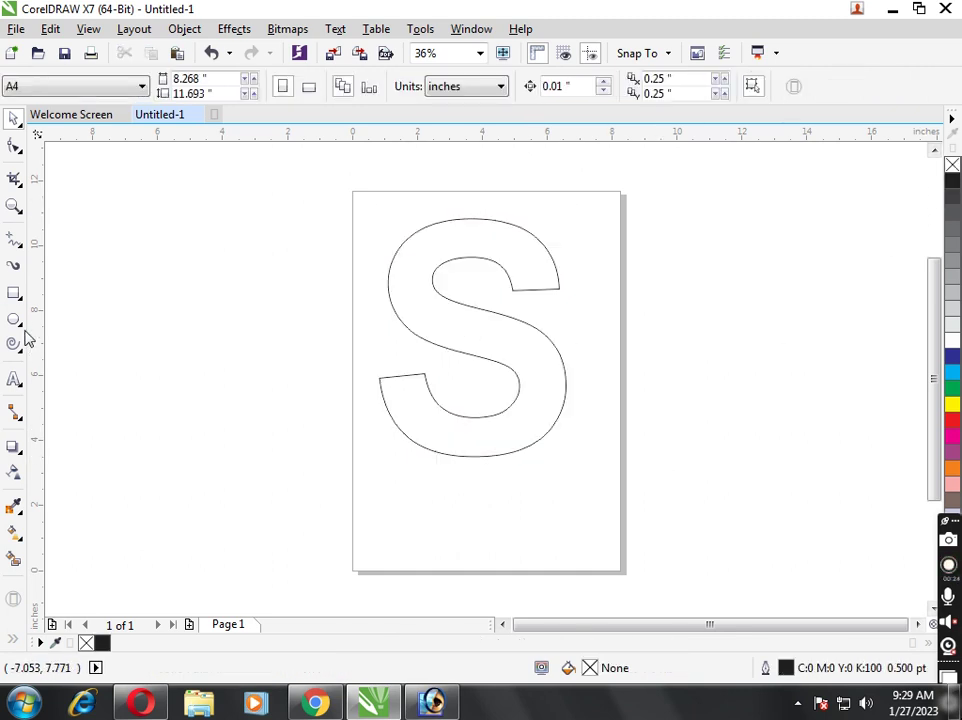
click(15, 320)
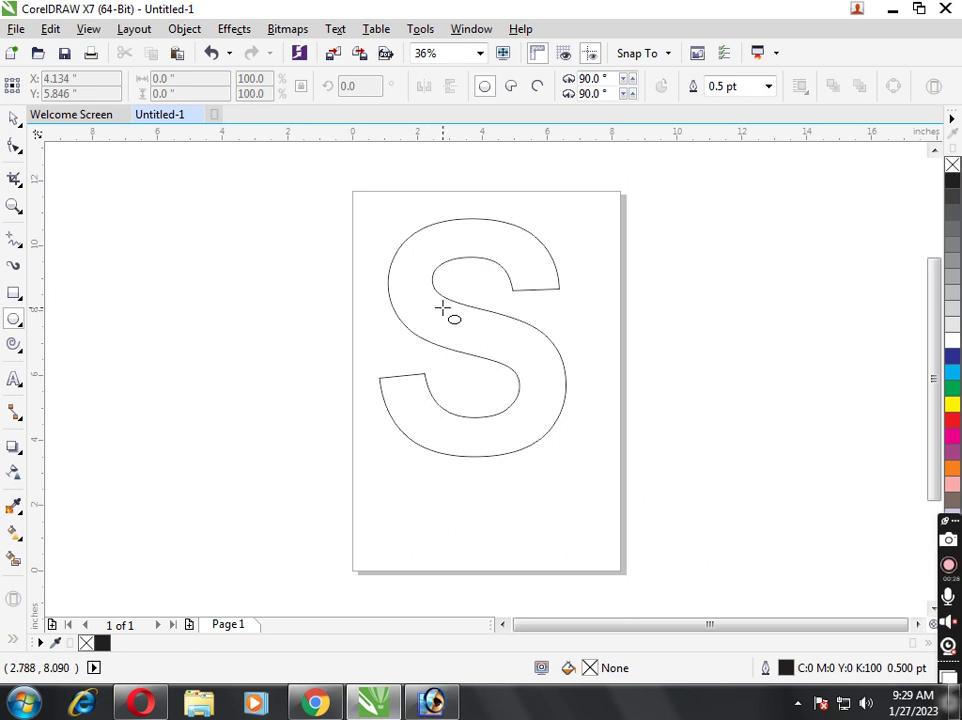
drag(404, 293, 513, 431)
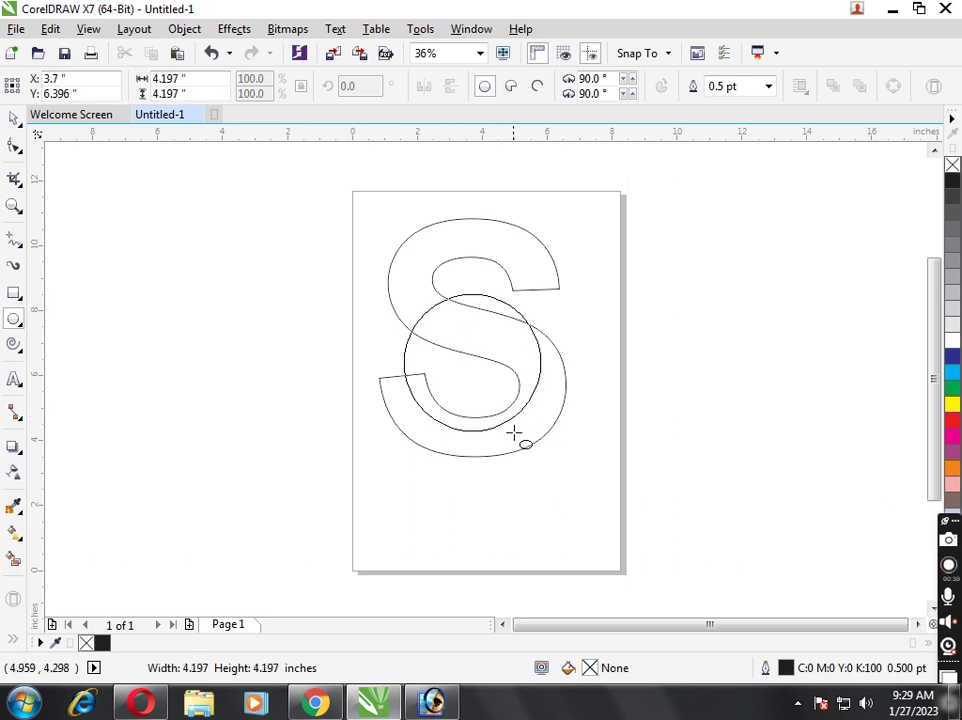
drag(513, 431, 530, 451)
click(13, 119)
drag(482, 373, 472, 339)
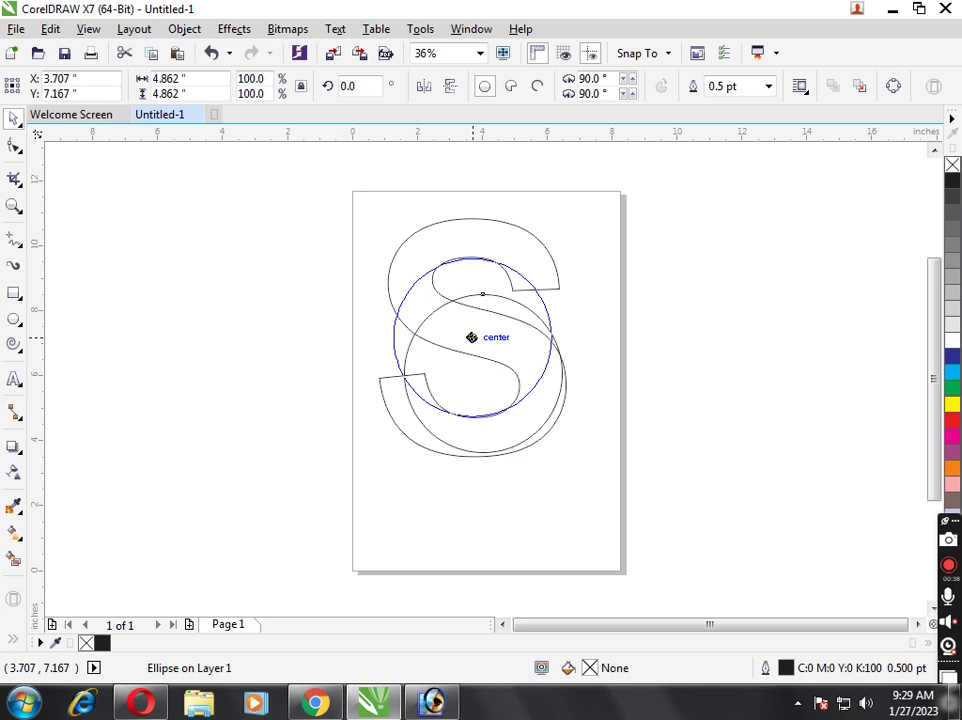
Nudge the circle with the arrow keys until it sits at X 3.917, Y 7.297 inches.
drag(471, 337, 470, 337)
key(Up)
key(Up)
key(Up)
key(Up)
key(Up)
key(Up)
key(Up)
key(Up)
key(Up)
key(Up)
key(Up)
key(Up)
key(Up)
key(Right)
key(Right)
key(Right)
key(Right)
key(Right)
key(Right)
key(Up)
key(Up)
key(Up)
key(Up)
key(Up)
key(Down)
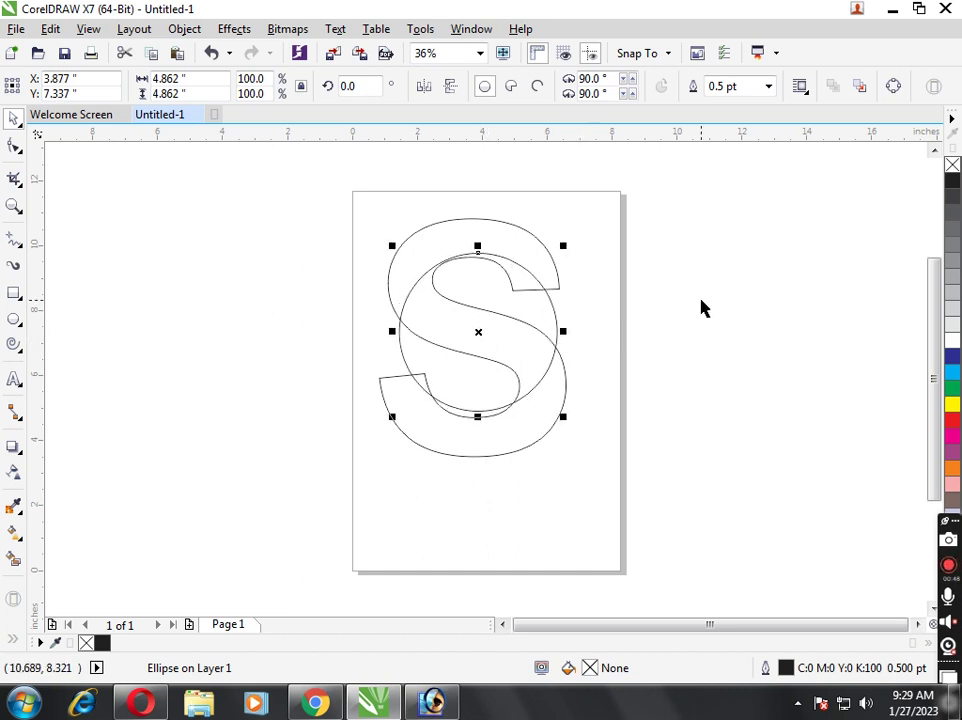
key(Up)
key(Up)
key(Down)
key(Up)
key(Down)
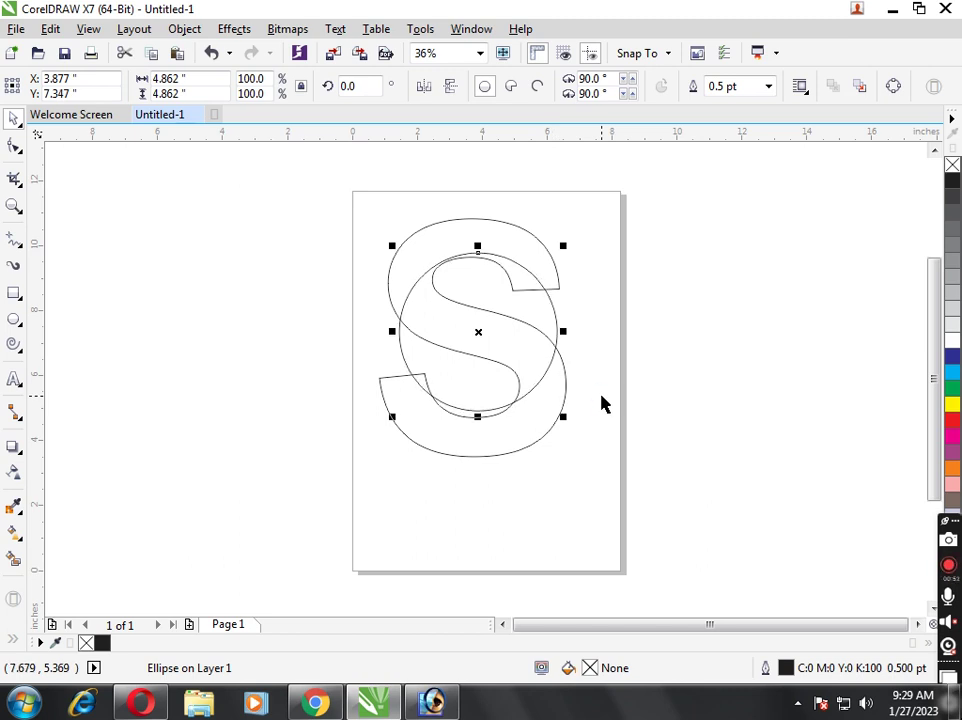
key(Down)
key(Down)
key(Down)
key(Down)
key(Down)
key(Right)
key(Right)
key(Right)
key(Right)
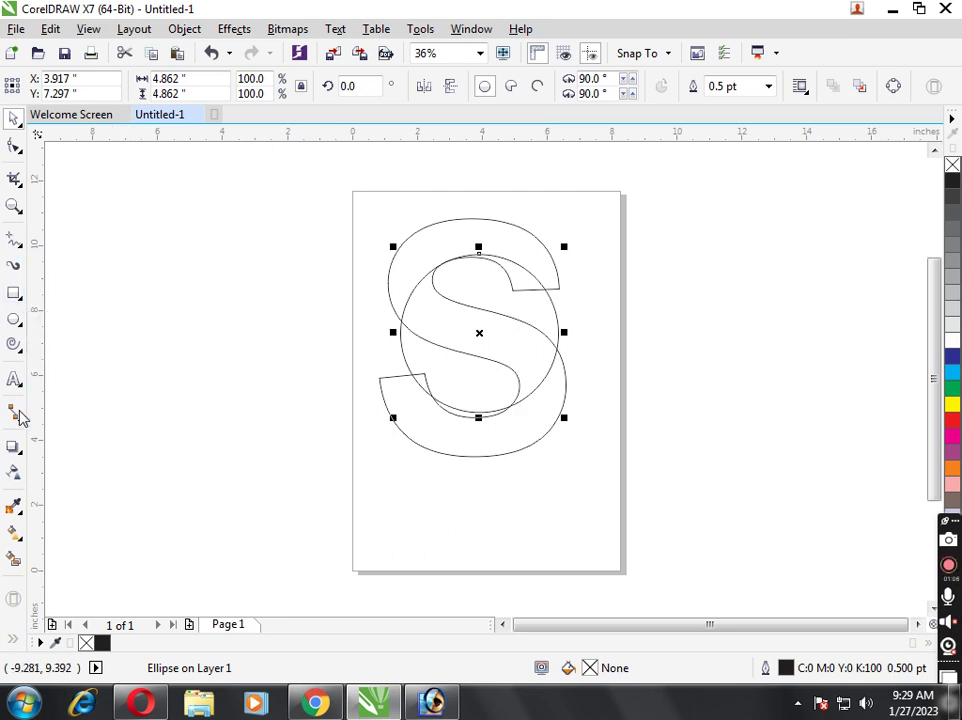
Smart Fill the S's top cap, middle band, bottom band and a small leftover region blue.
click(13, 558)
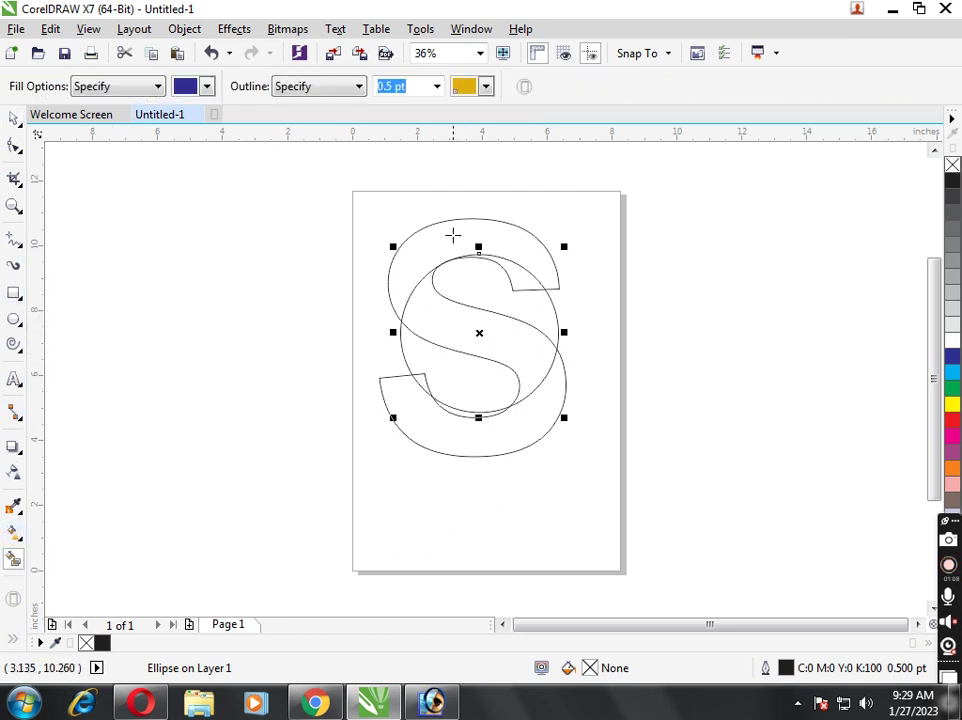
click(455, 239)
click(446, 314)
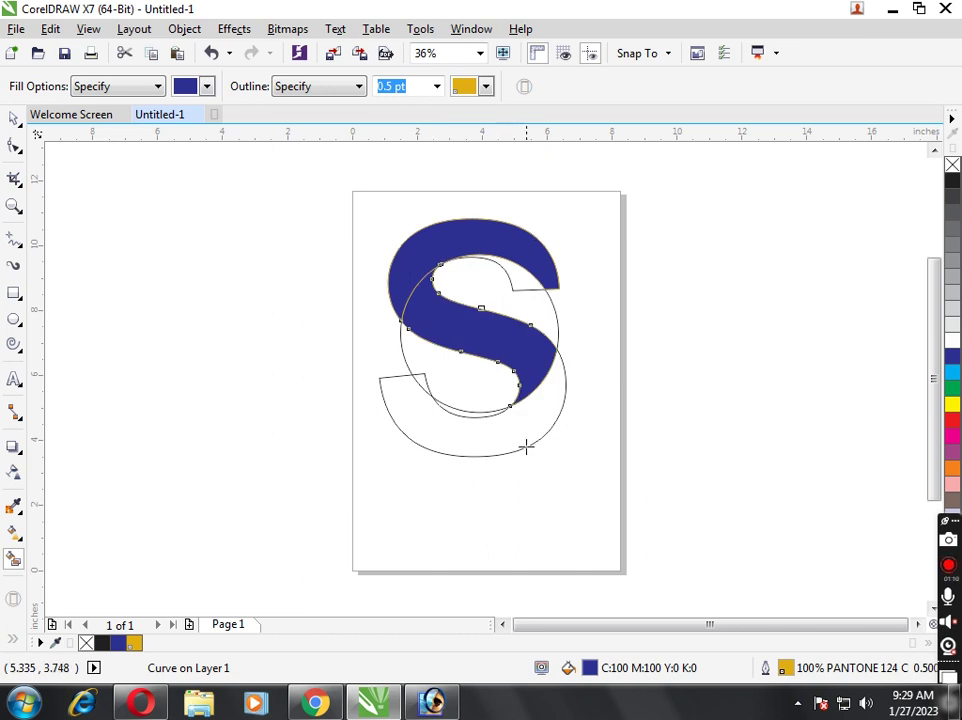
click(512, 421)
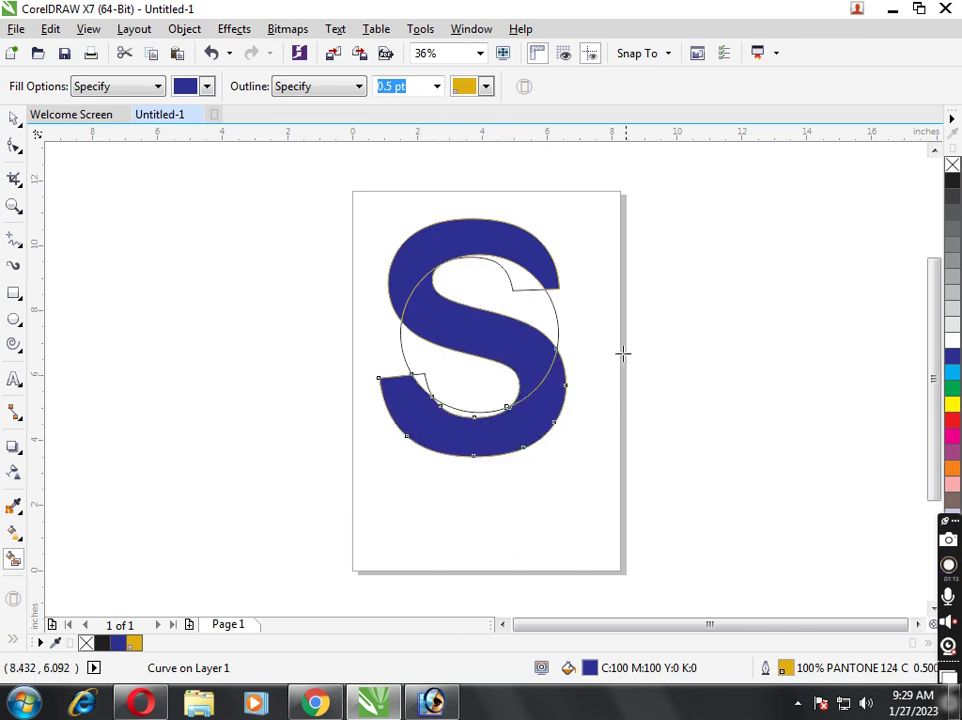
click(451, 410)
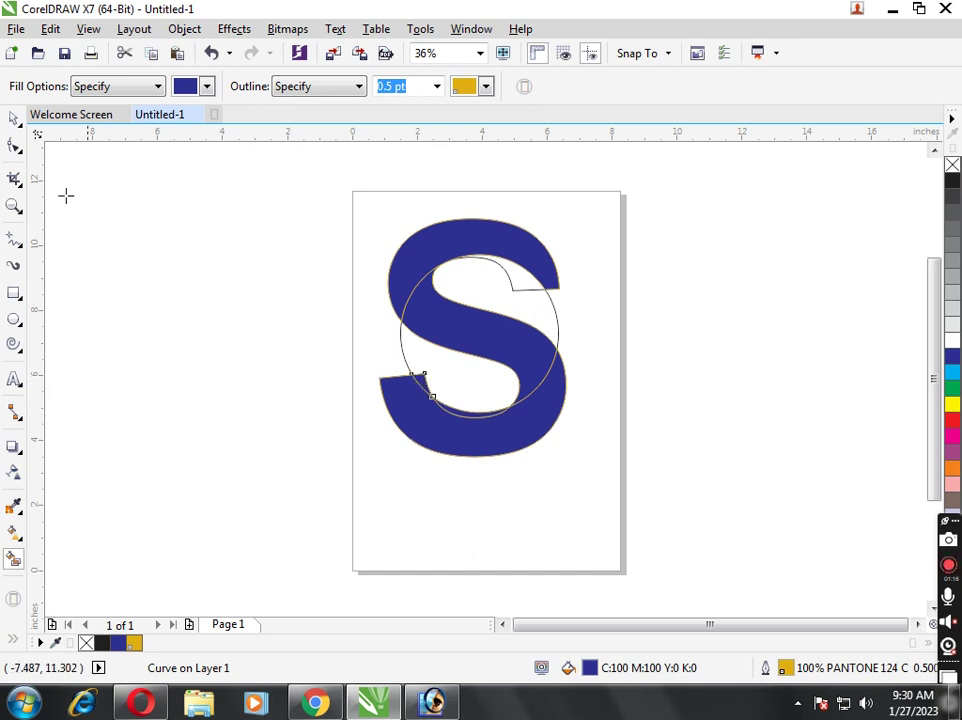
Fill the small notch in the S's upper part blue, then select the circle.
click(15, 120)
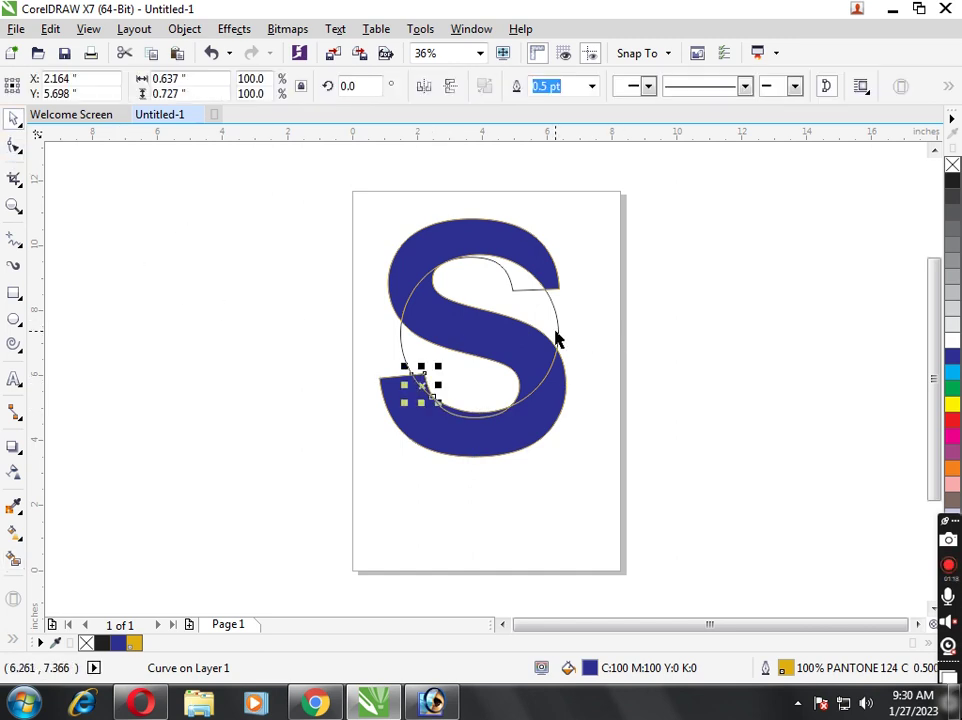
click(14, 558)
click(525, 281)
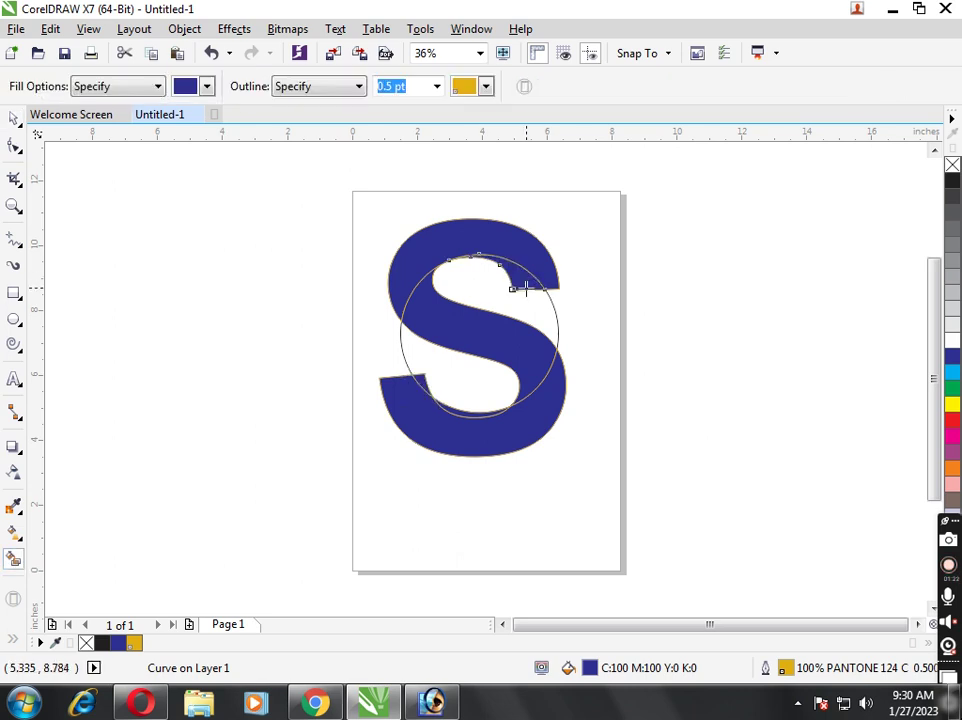
click(14, 120)
click(183, 286)
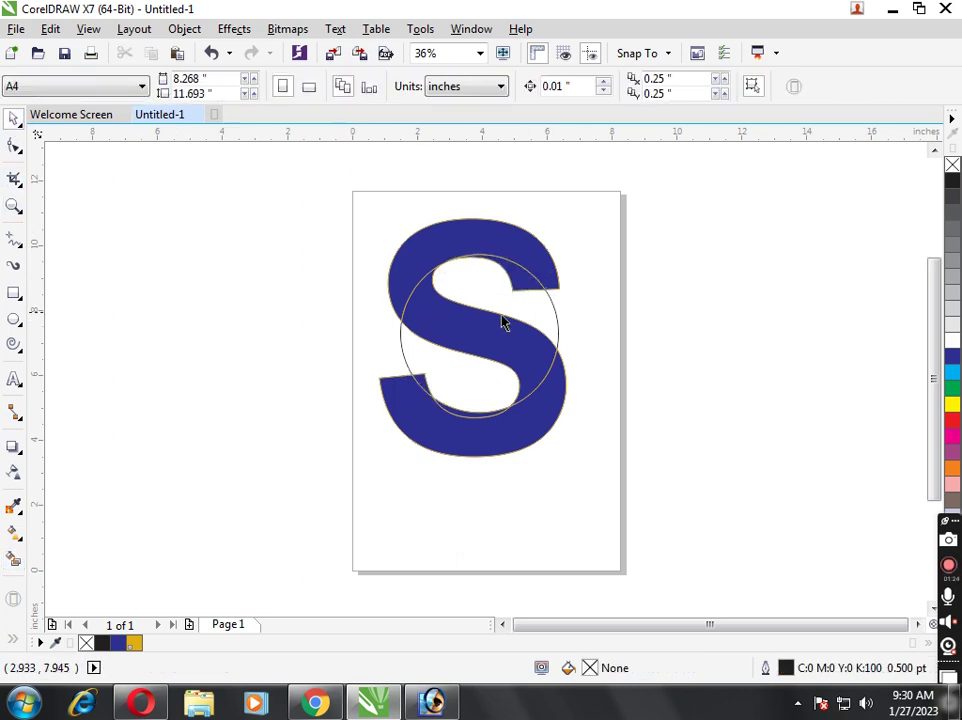
click(558, 331)
Delete the circle and weld the three lower pieces of the S into one curve.
key(Delete)
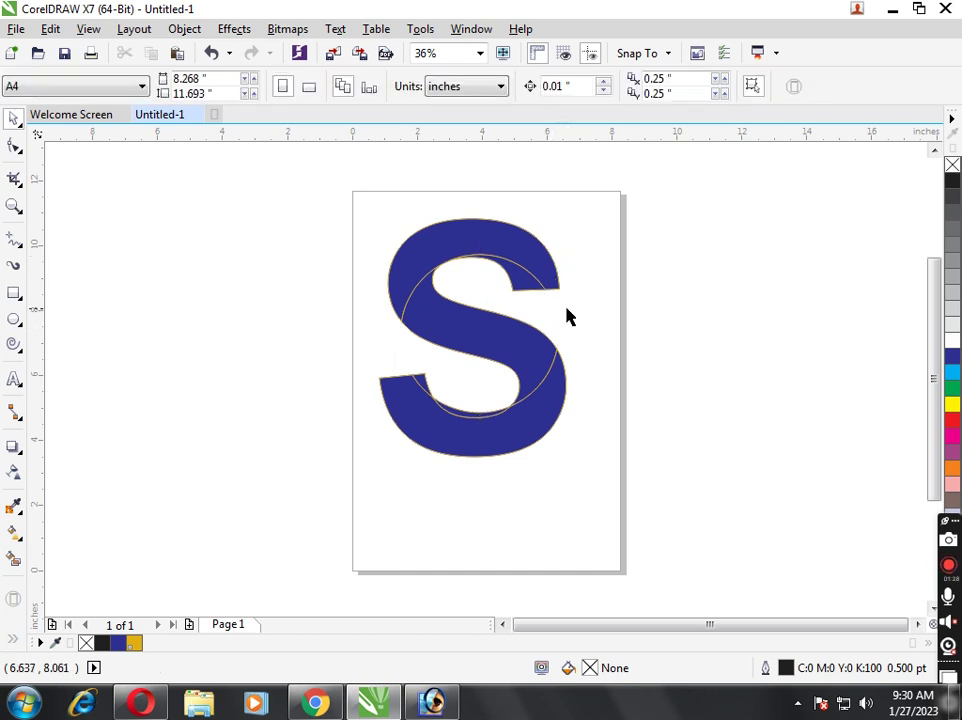
scroll(565, 314, up, 2)
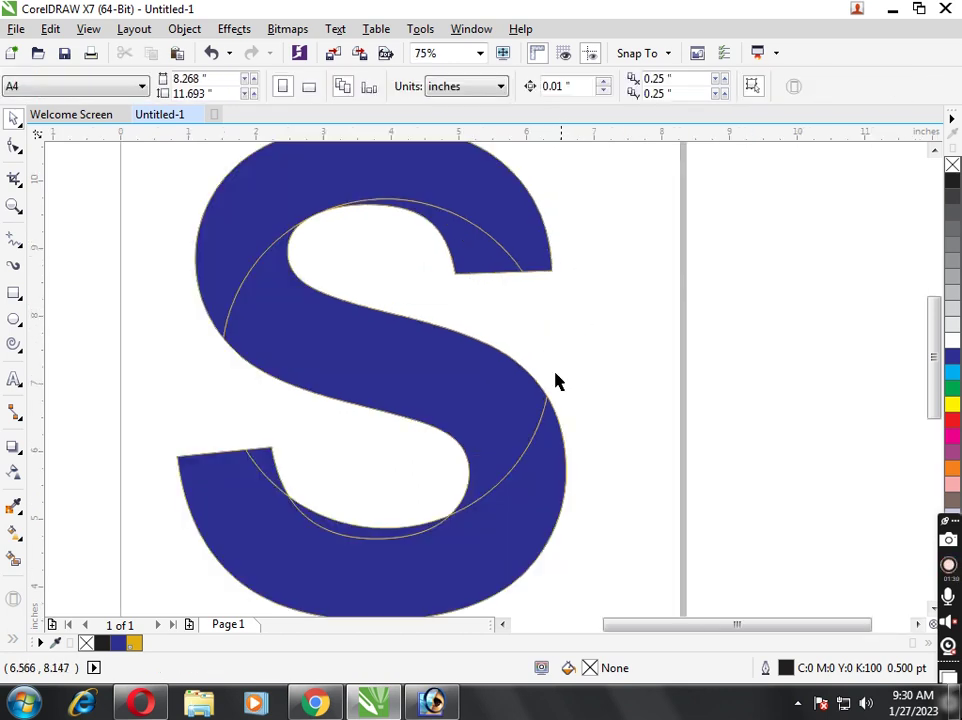
click(458, 581)
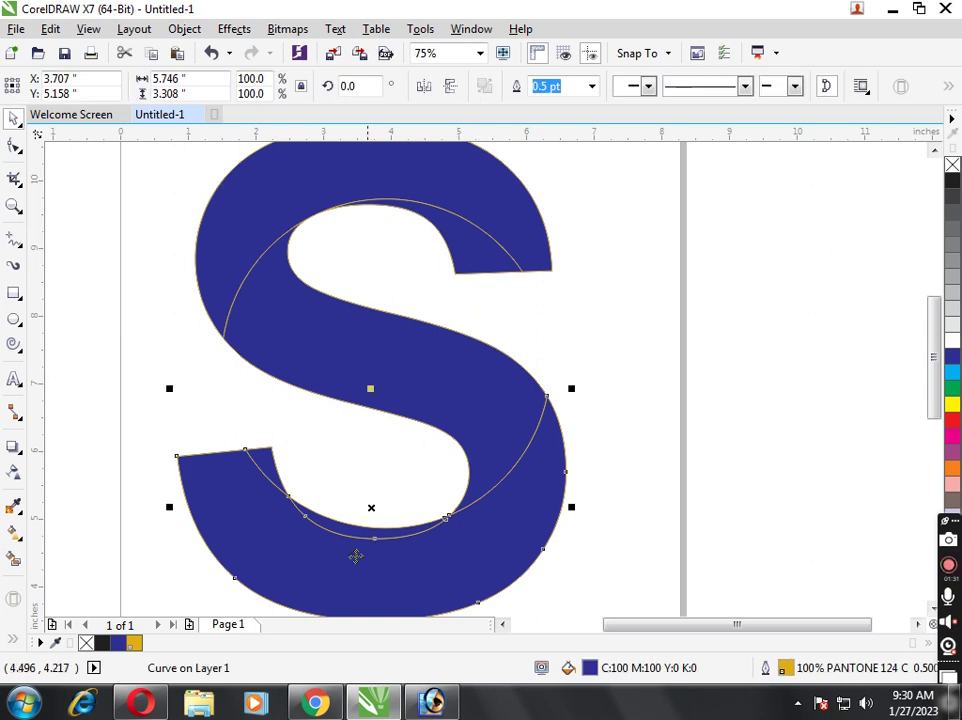
click(99, 408)
click(270, 474)
shift+click(348, 533)
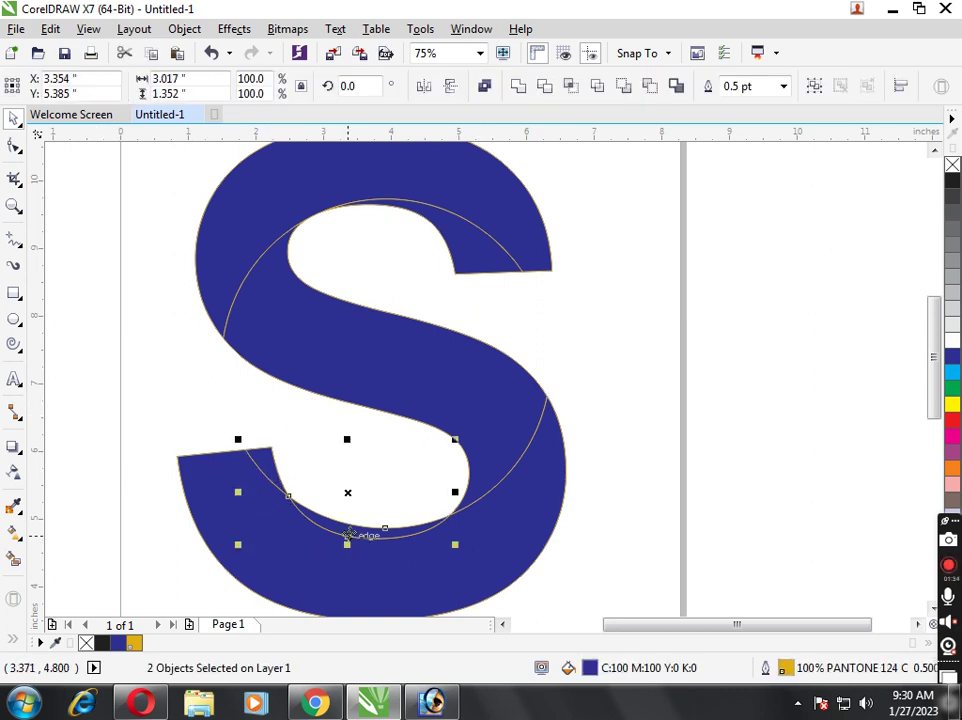
shift+click(345, 587)
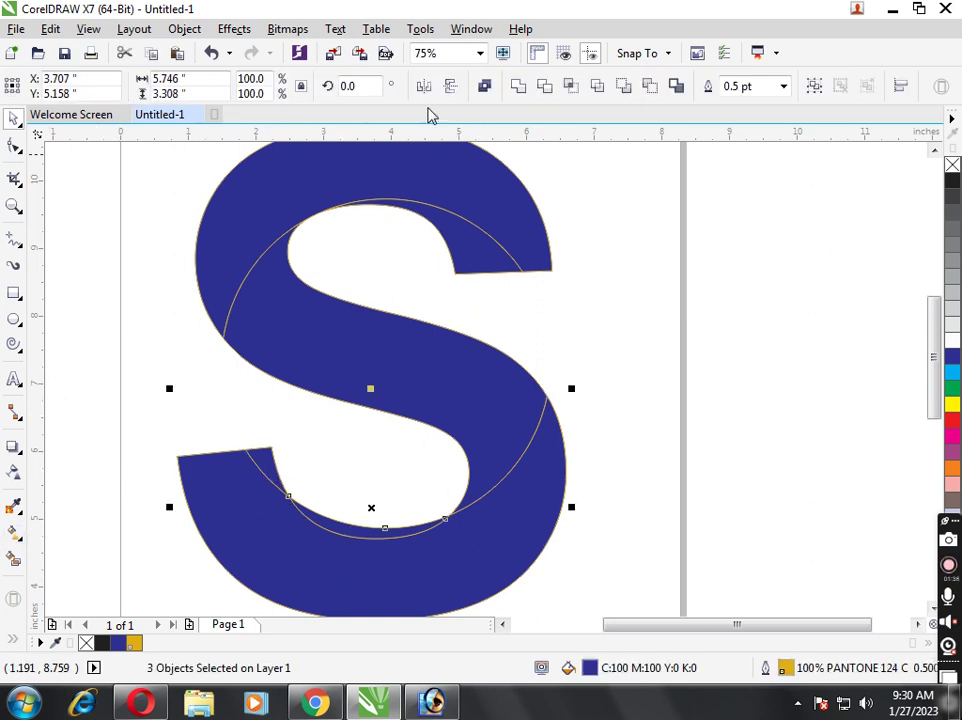
click(519, 90)
click(631, 307)
Weld the two top pieces of the S into a single curve.
click(478, 190)
shift+click(464, 258)
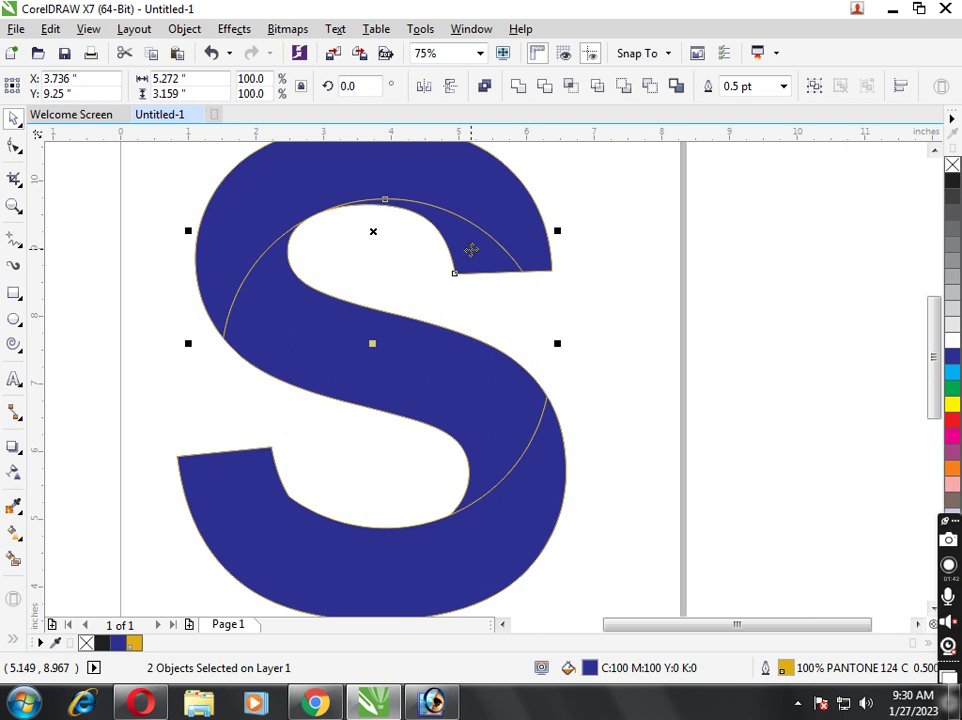
click(752, 289)
click(494, 249)
click(485, 180)
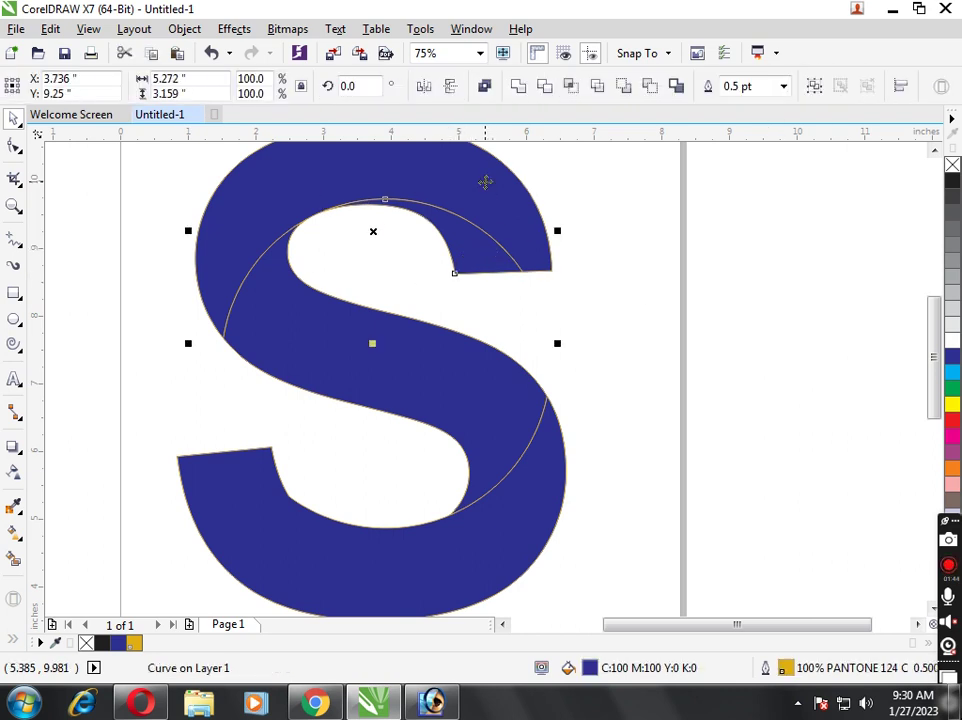
shift+click(487, 175)
click(527, 84)
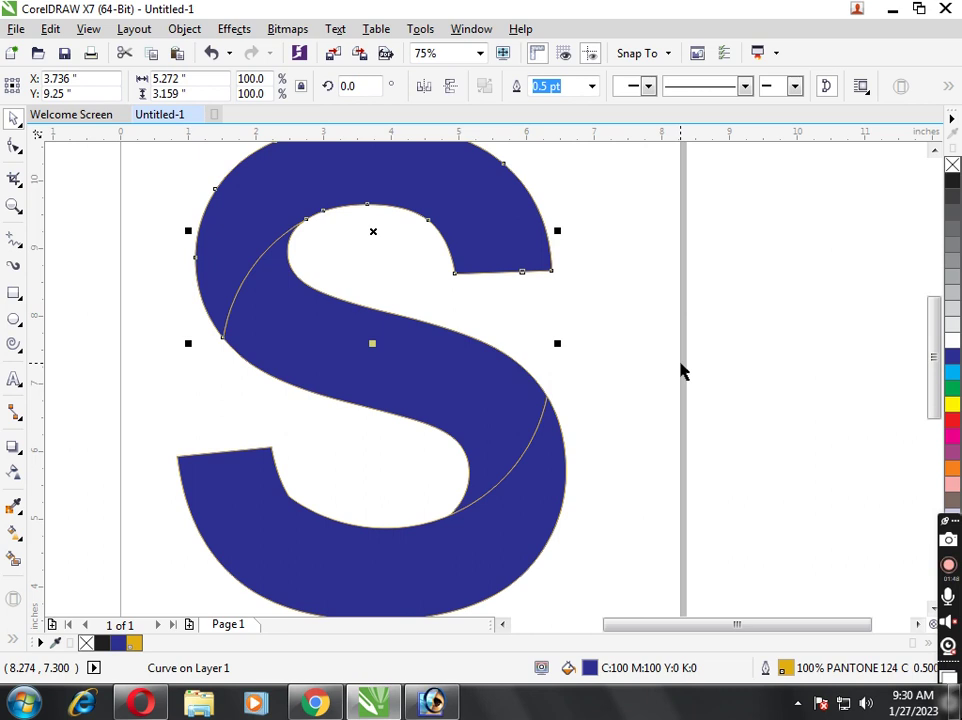
scroll(680, 371, down, 1)
click(680, 371)
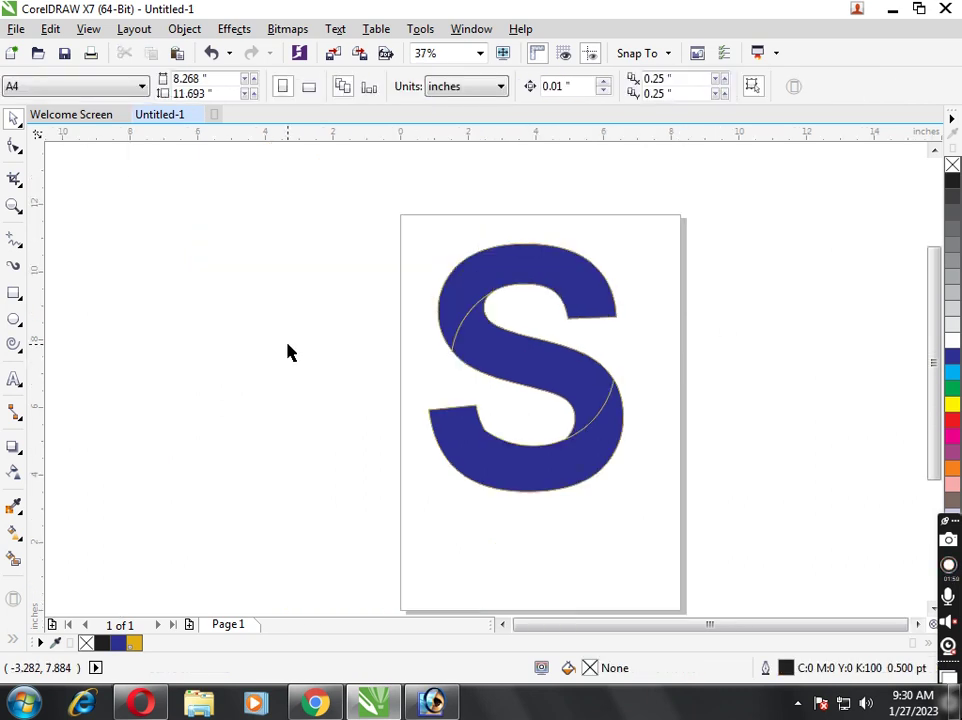
click(527, 264)
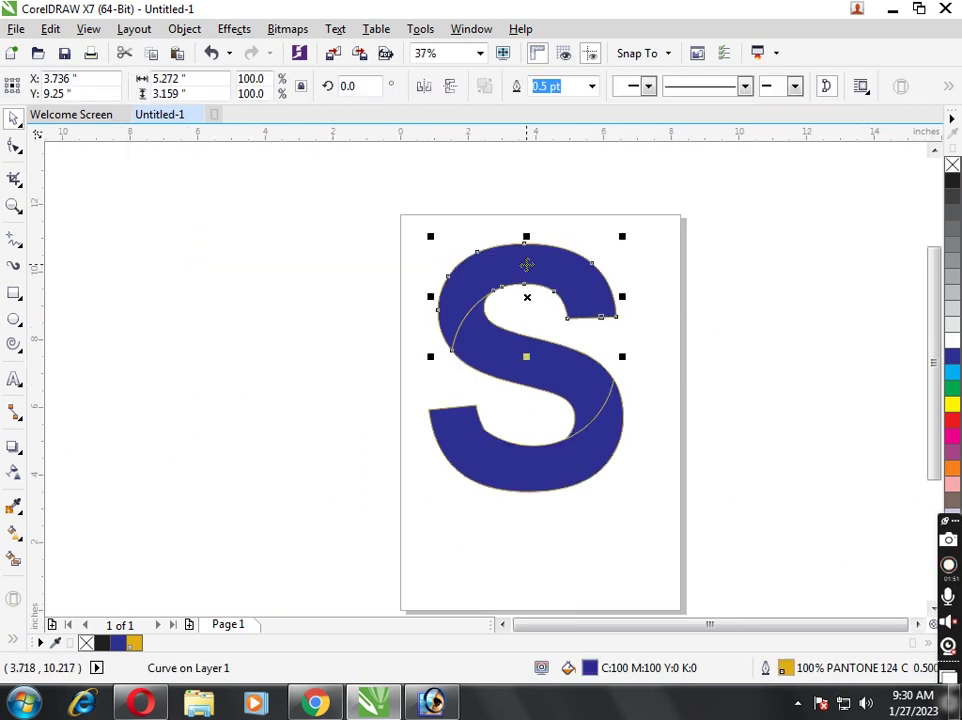
Apply a linear fountain fill to the S's top part, with a yellow end and red midpoint.
click(25, 537)
click(601, 303)
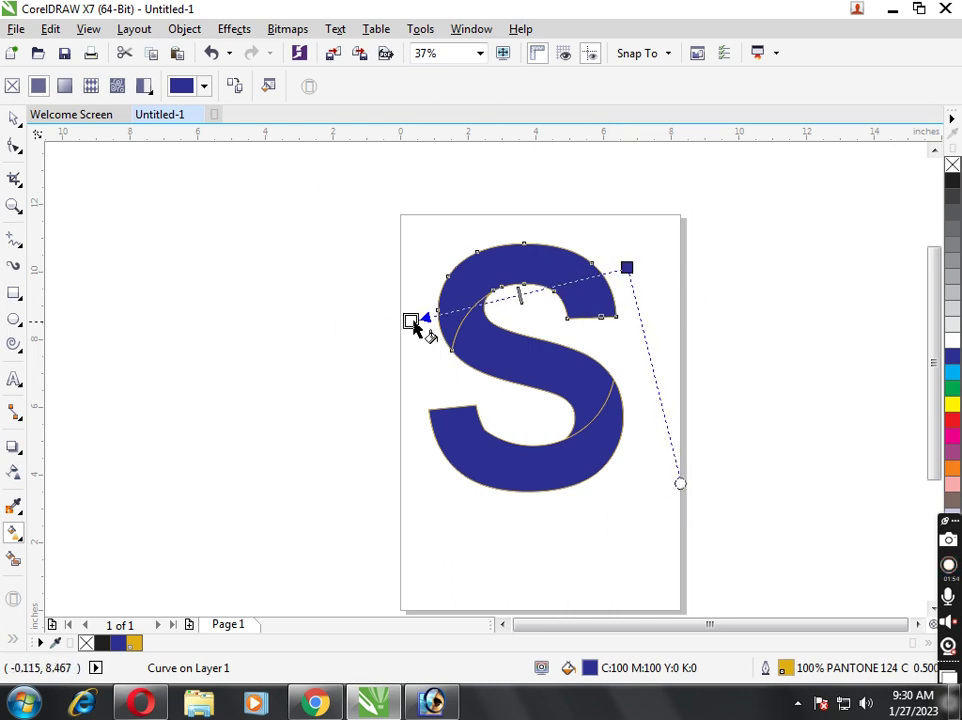
click(411, 321)
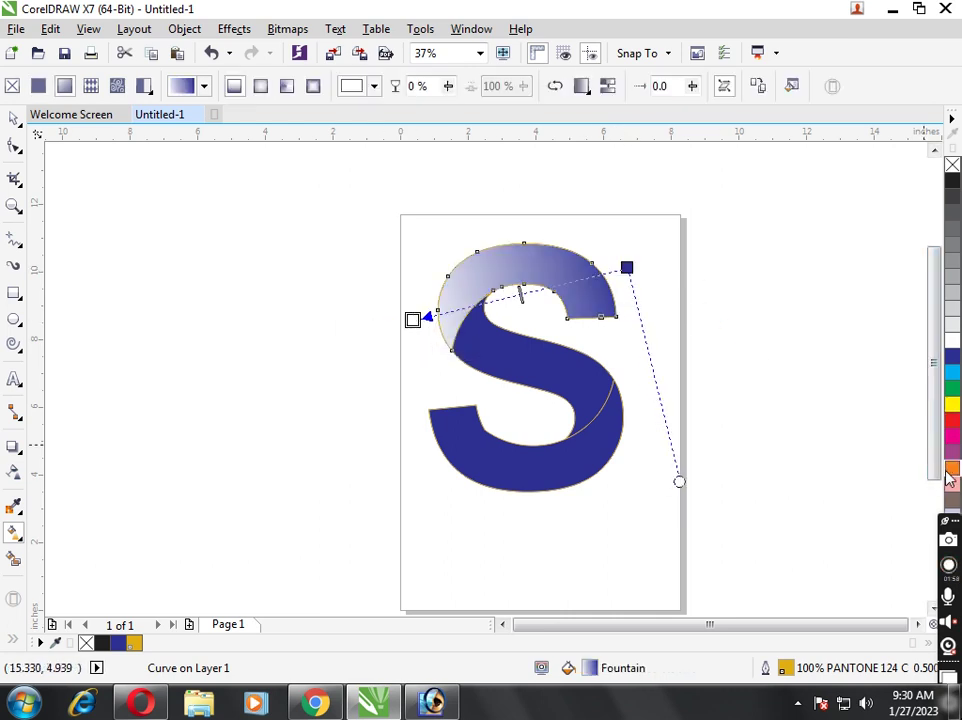
mouse_move(952, 404)
mouse_down()
mouse_move(633, 283)
mouse_move(628, 270)
mouse_up()
drag(952, 420, 533, 290)
drag(412, 319, 404, 281)
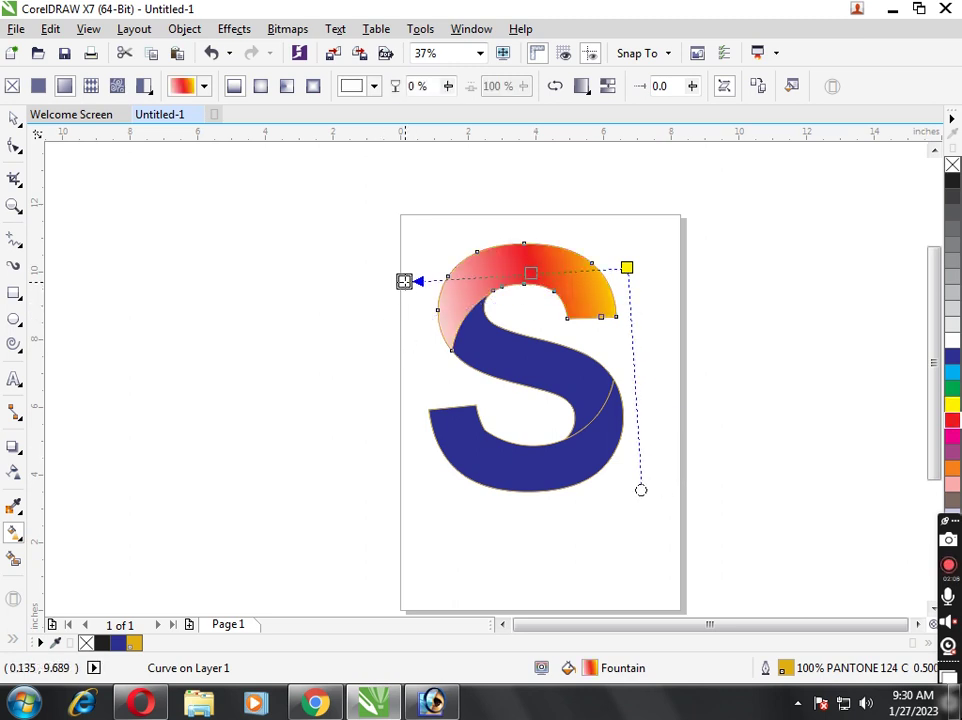
Make the gradient start magenta and fine-tune the magenta, red and yellow node positions.
click(404, 281)
mouse_move(950, 453)
mouse_down()
mouse_move(535, 400)
mouse_move(396, 280)
mouse_move(348, 276)
mouse_up()
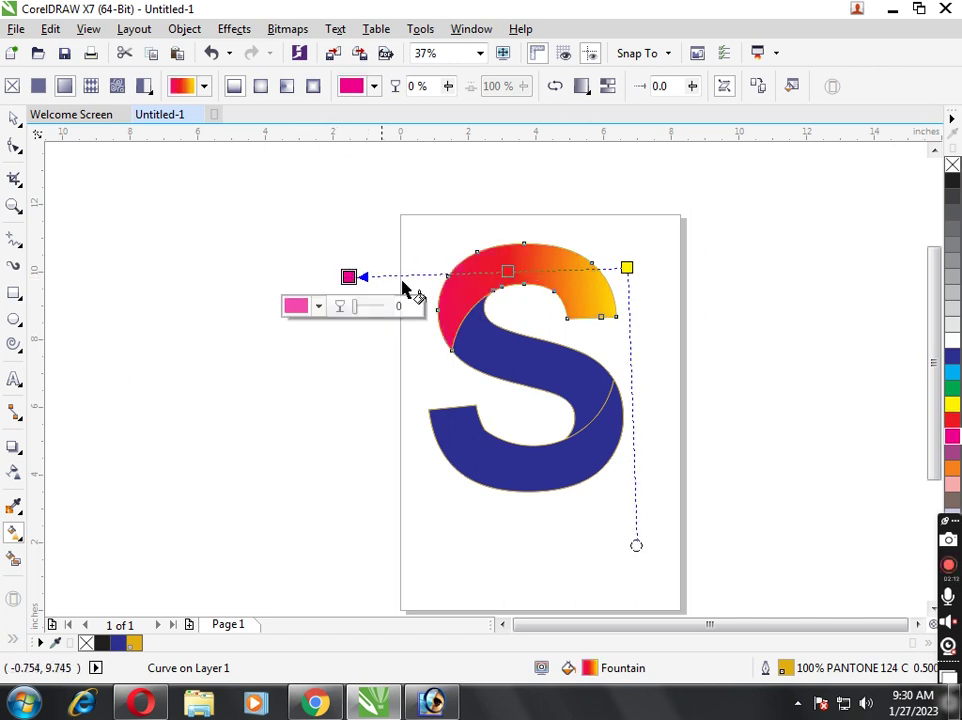
drag(626, 268, 608, 251)
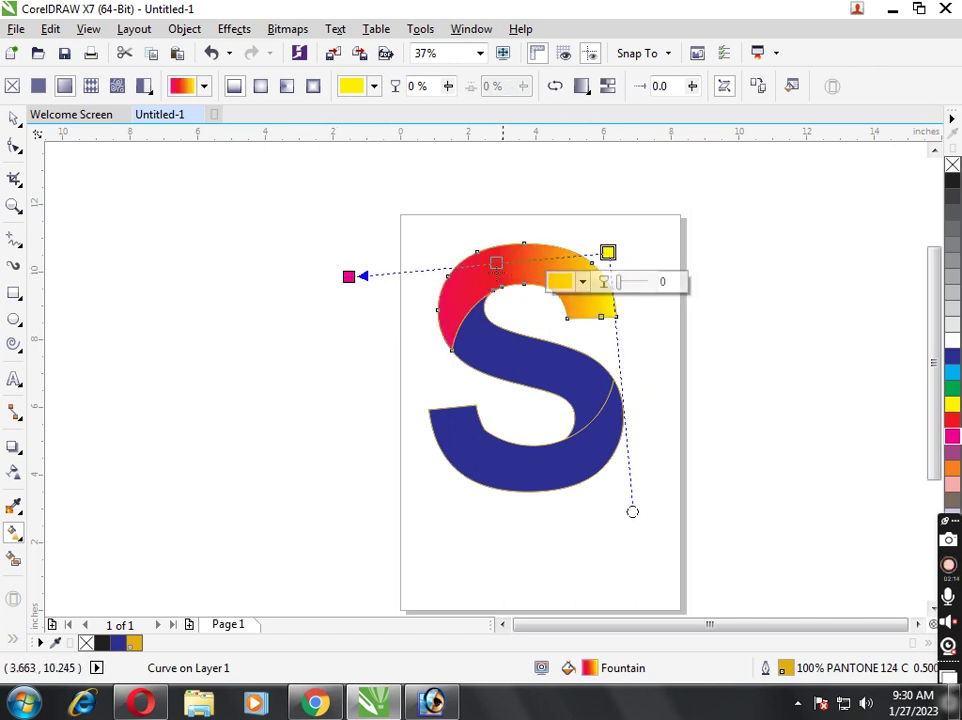
drag(348, 276, 427, 286)
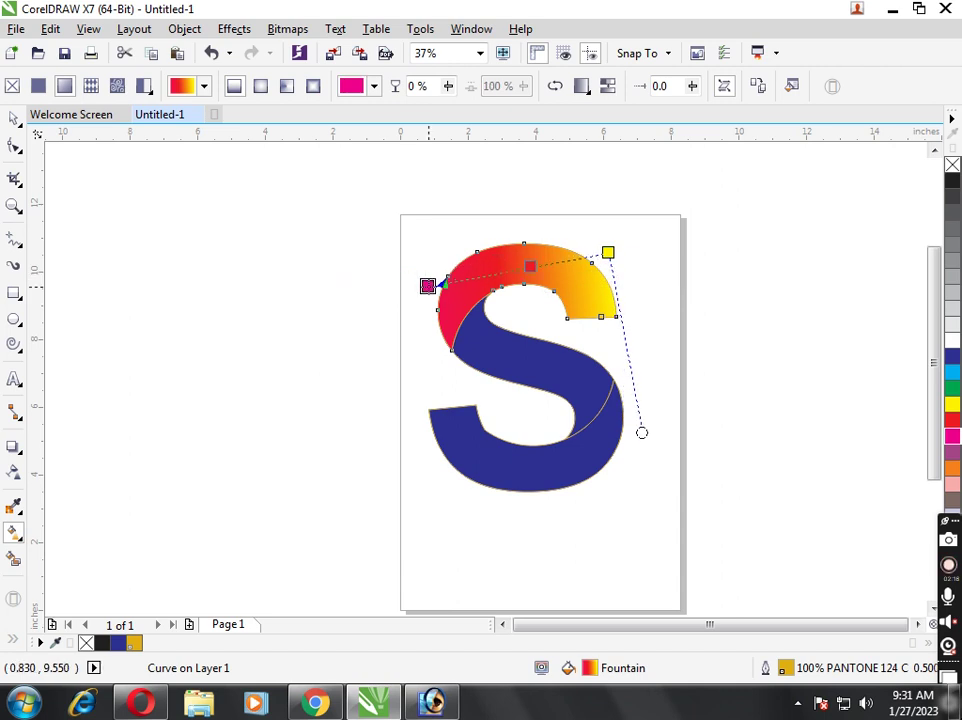
drag(530, 266, 508, 269)
click(543, 358)
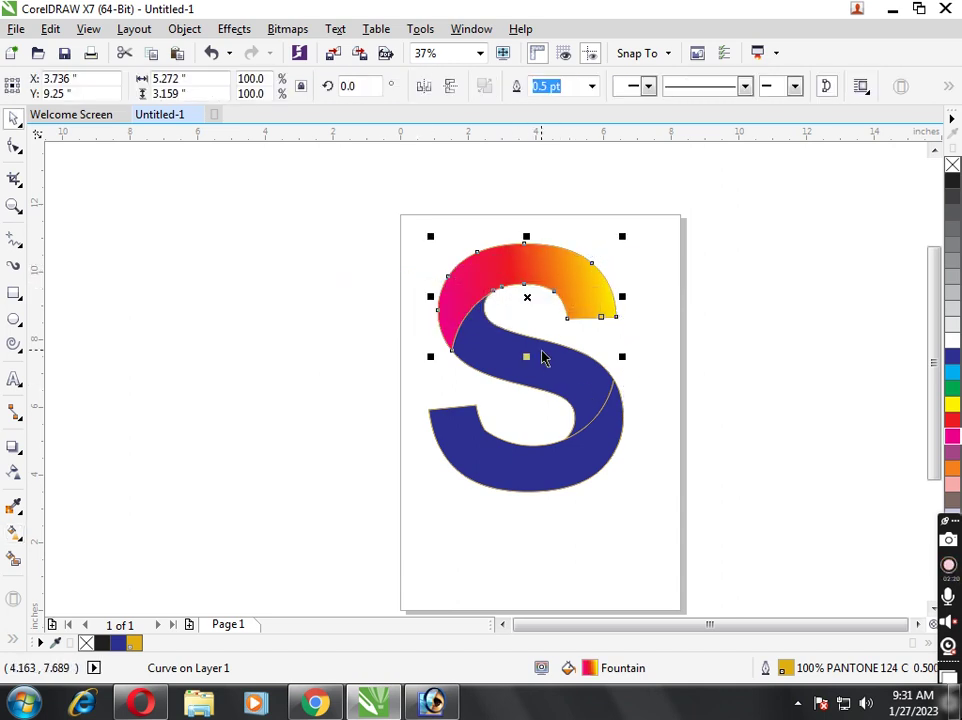
Lay a yellow-to-red-to-magenta linear gradient across the S's middle part.
drag(455, 306, 597, 401)
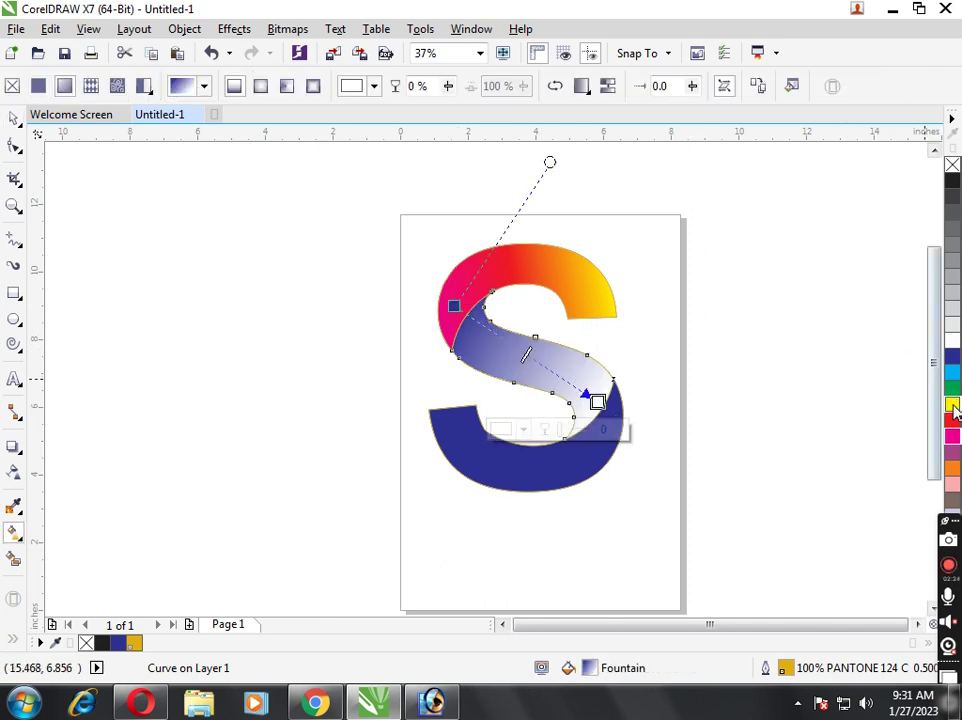
drag(951, 404, 455, 306)
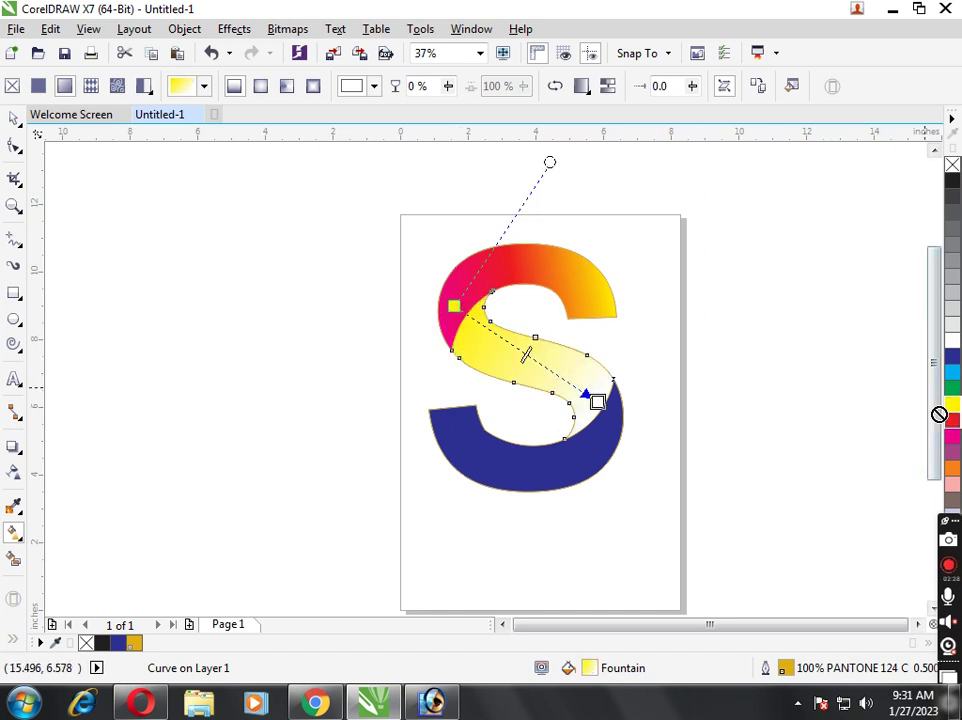
drag(939, 414, 517, 348)
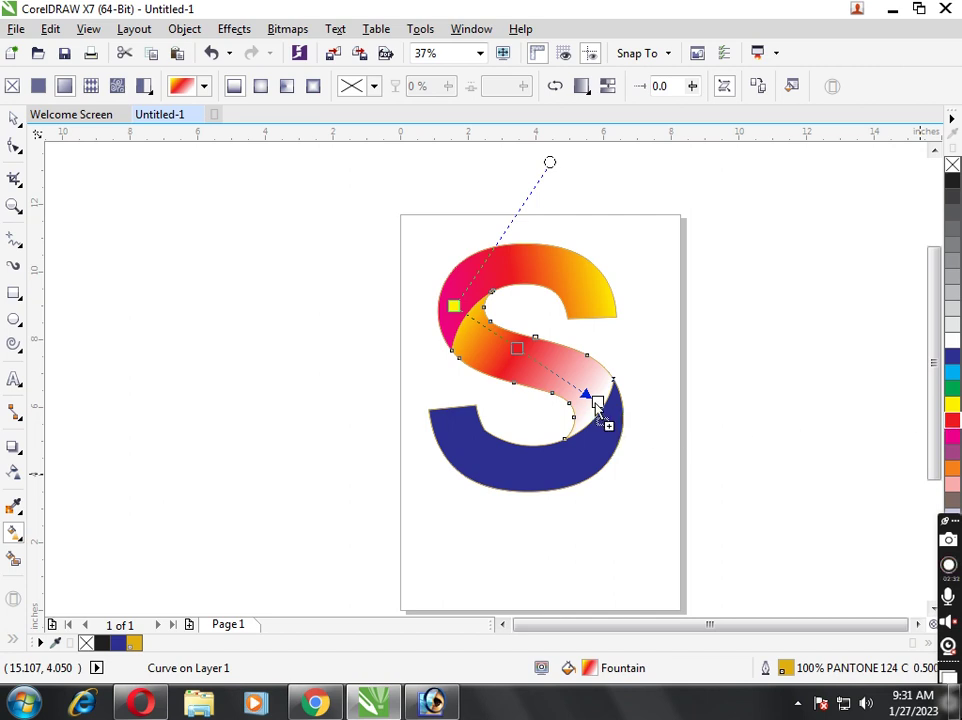
drag(597, 404, 596, 401)
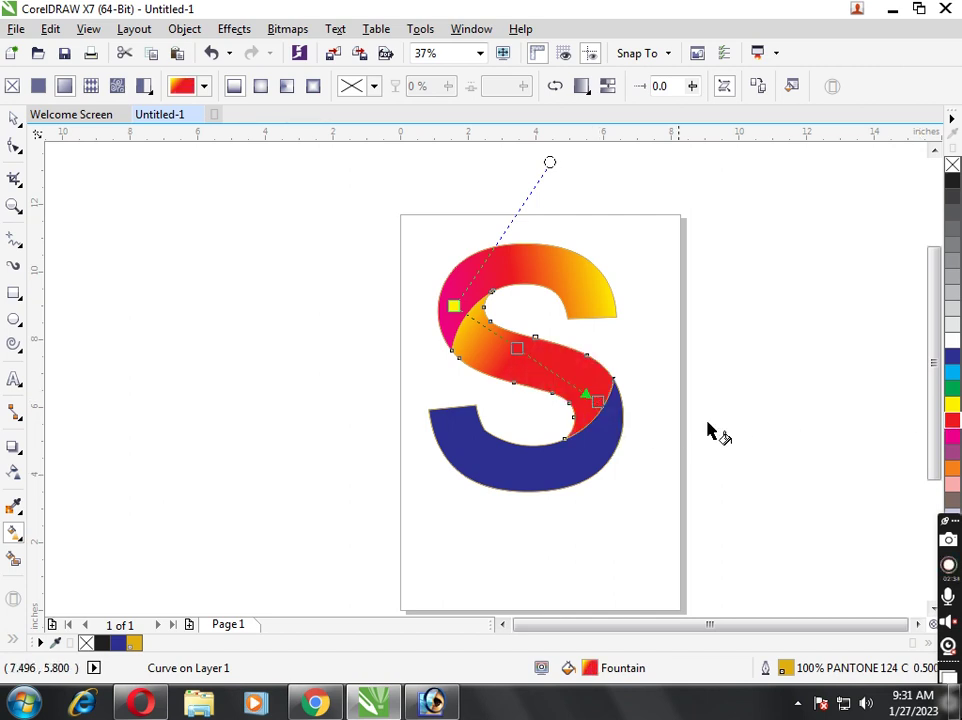
mouse_move(952, 437)
mouse_down()
mouse_move(597, 401)
mouse_move(686, 447)
mouse_move(673, 440)
mouse_up()
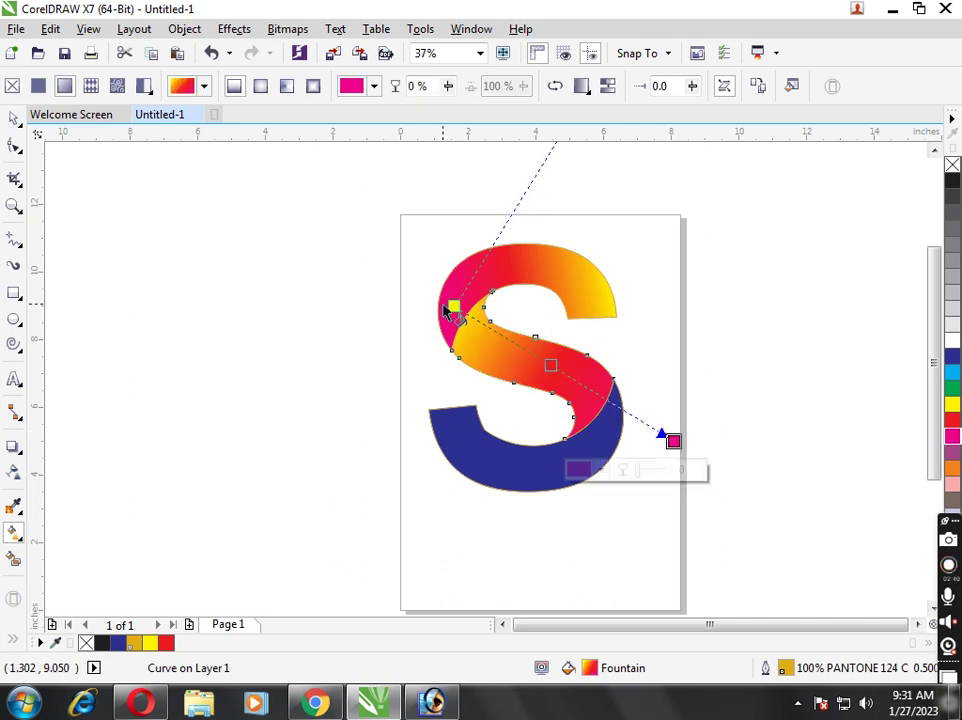
Pull the middle gradient's yellow, magenta and red nodes closer to the S.
drag(454, 306, 470, 332)
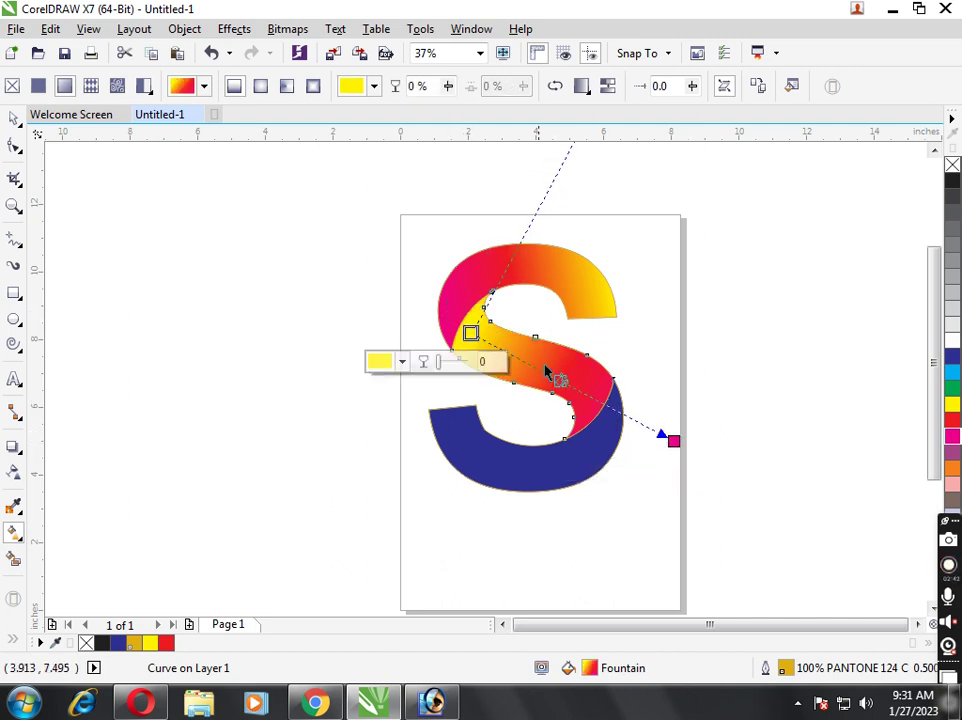
drag(673, 441, 645, 418)
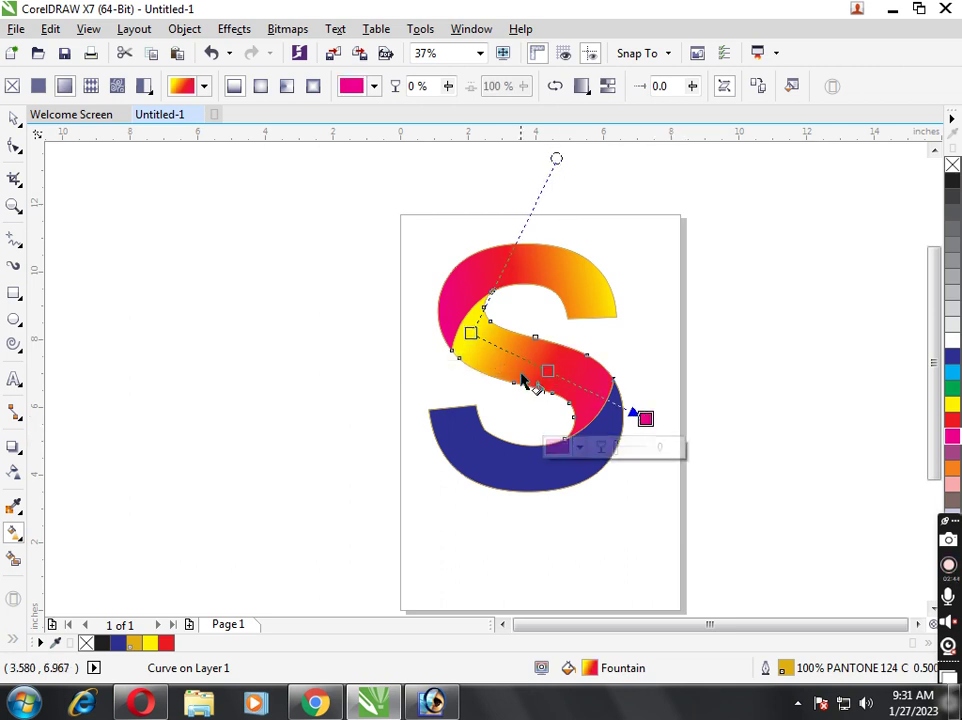
drag(548, 371, 541, 368)
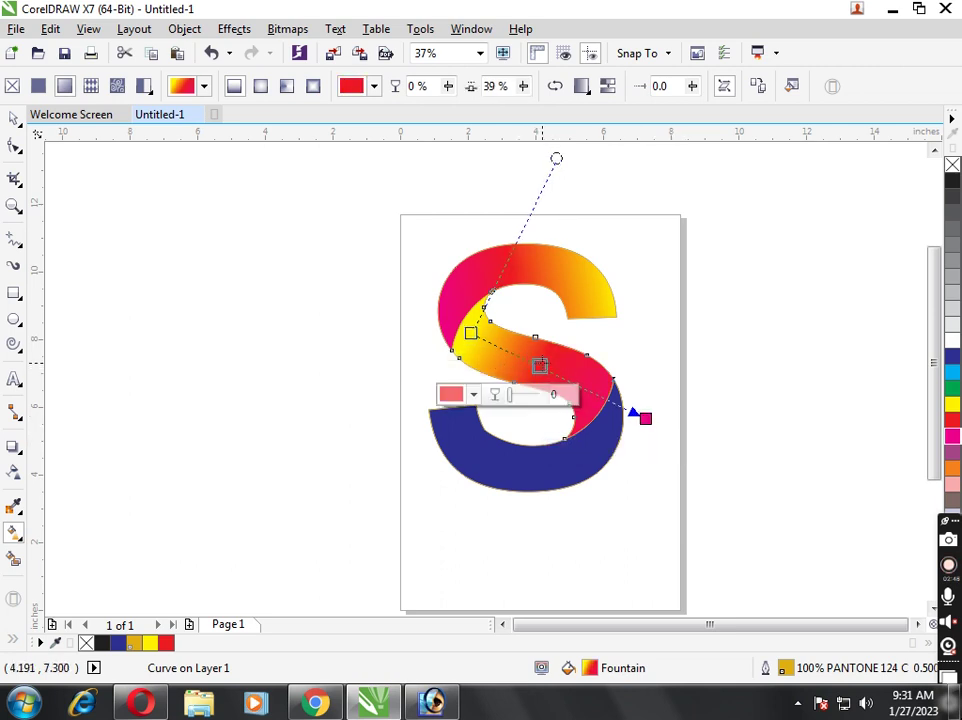
key(space)
click(711, 427)
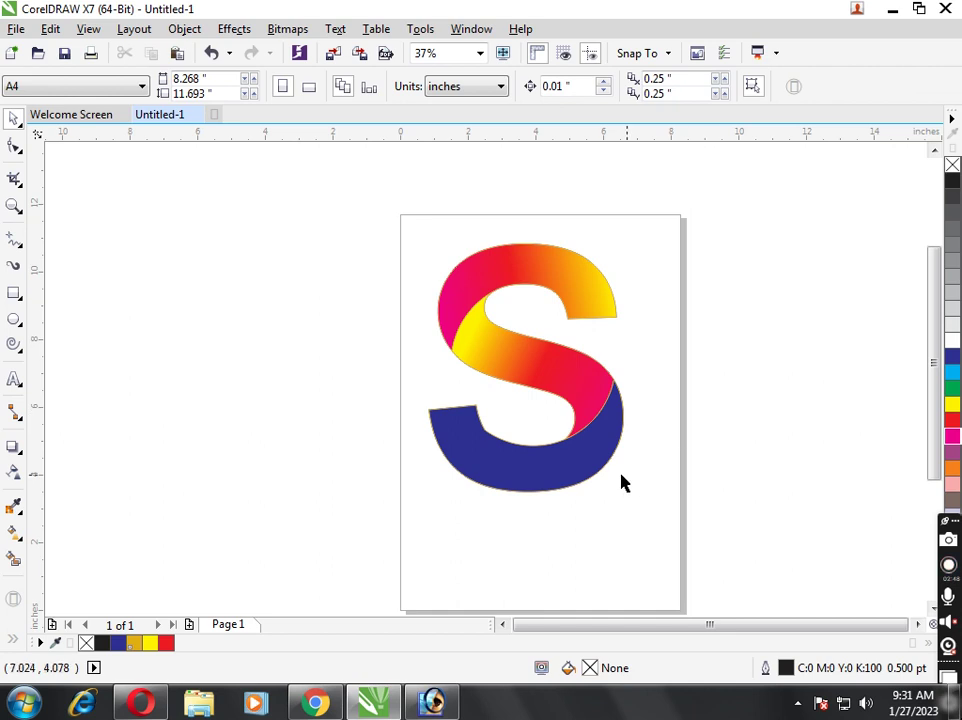
Lay a linear gradient across the S's blue bottom part.
click(565, 484)
key(g)
drag(423, 455, 684, 390)
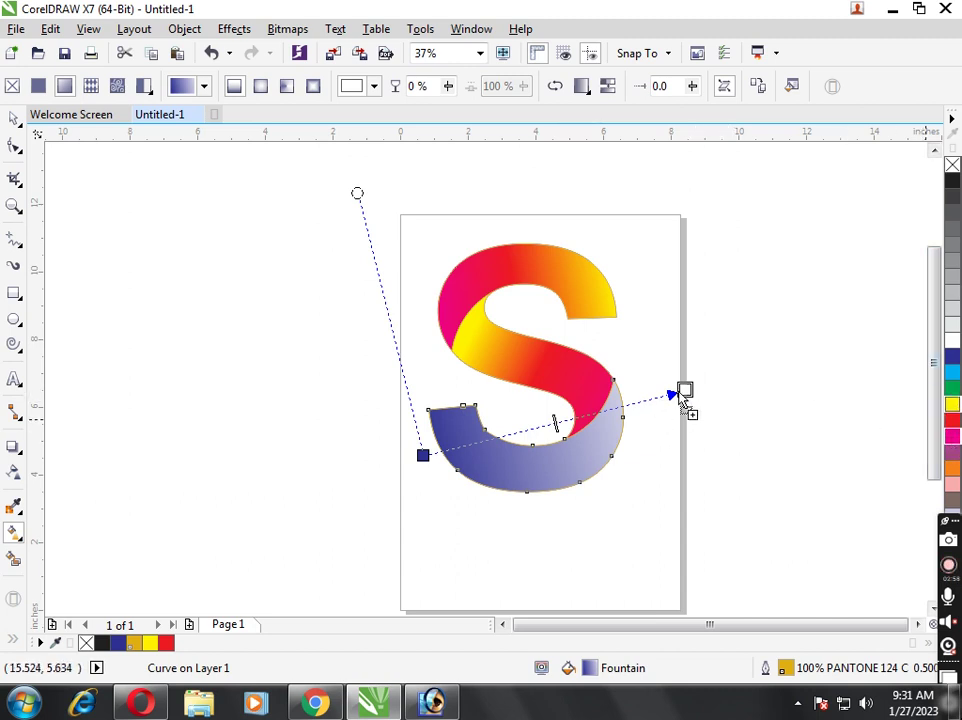
Colour the bottom gradient magenta, red and yellow, then reposition its nodes to level it.
drag(655, 402, 686, 392)
mouse_move(952, 420)
mouse_down()
mouse_move(543, 430)
mouse_move(562, 421)
mouse_up()
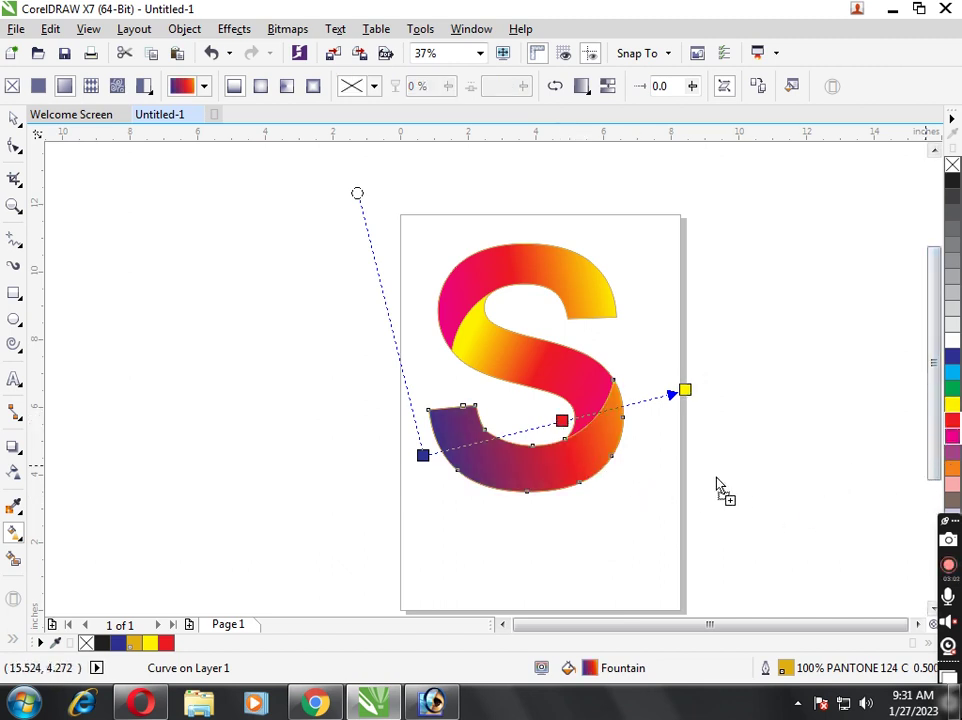
mouse_move(490, 455)
mouse_down()
mouse_move(423, 456)
mouse_move(452, 492)
mouse_up()
drag(684, 389, 634, 450)
mouse_move(452, 492)
mouse_down()
mouse_move(398, 467)
mouse_move(420, 473)
mouse_up()
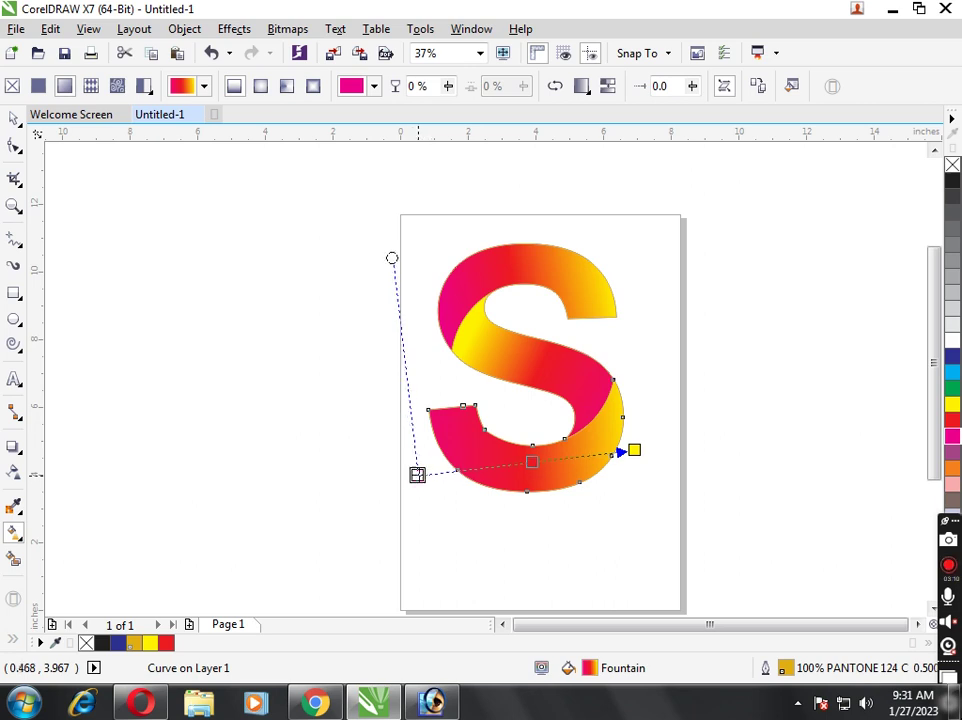
drag(643, 453, 647, 474)
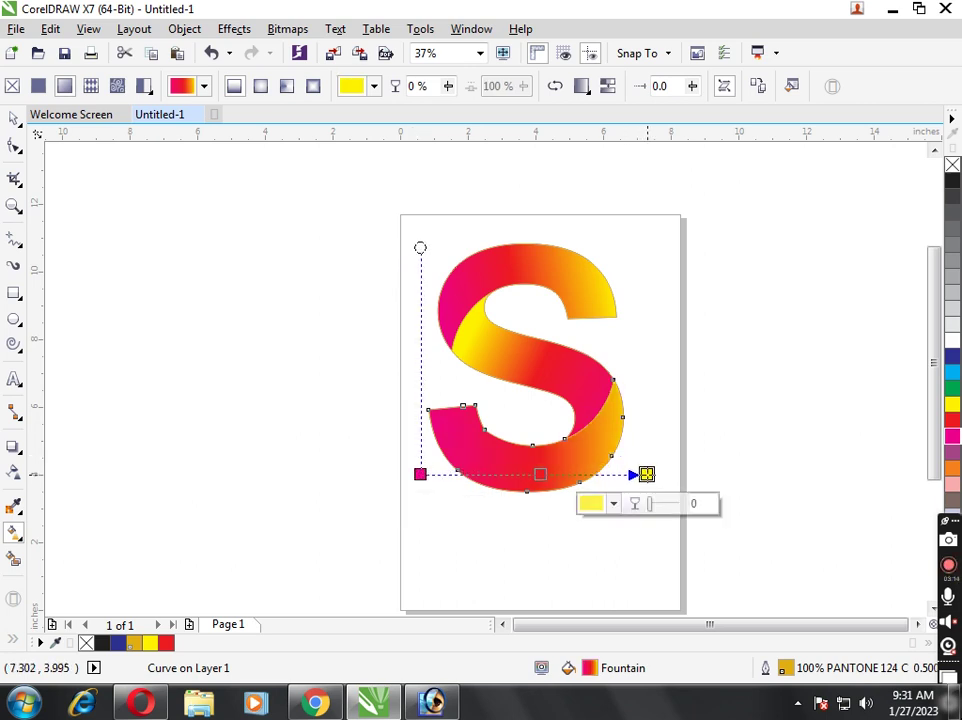
key(space)
click(640, 361)
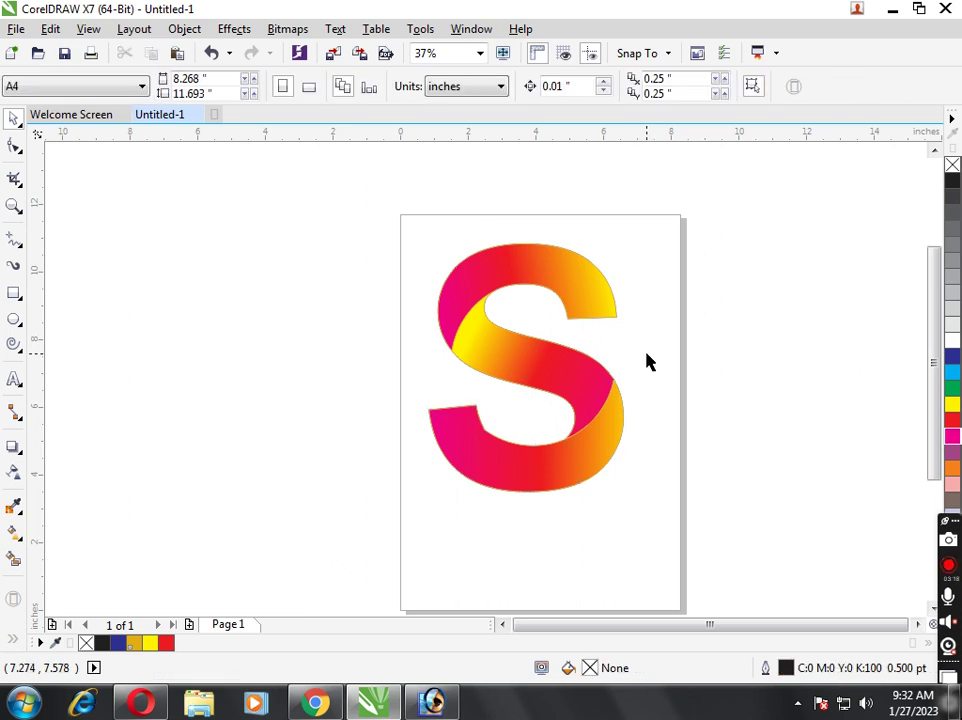
Tilt the S's gradient toward the upper left and shift its red midpoint down-right.
drag(365, 208, 703, 512)
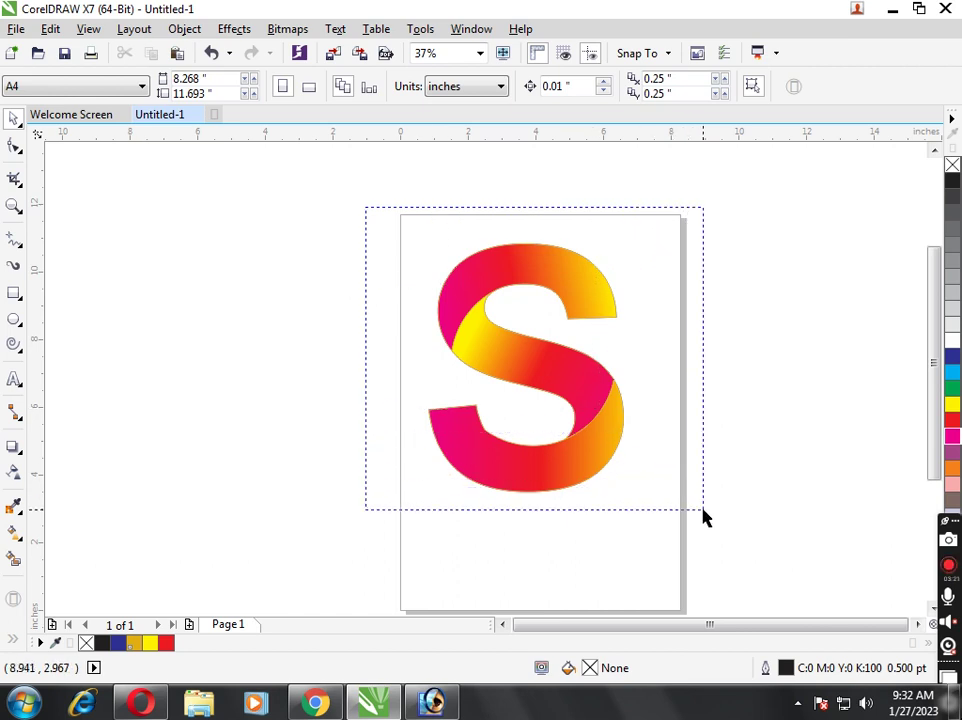
click(535, 340)
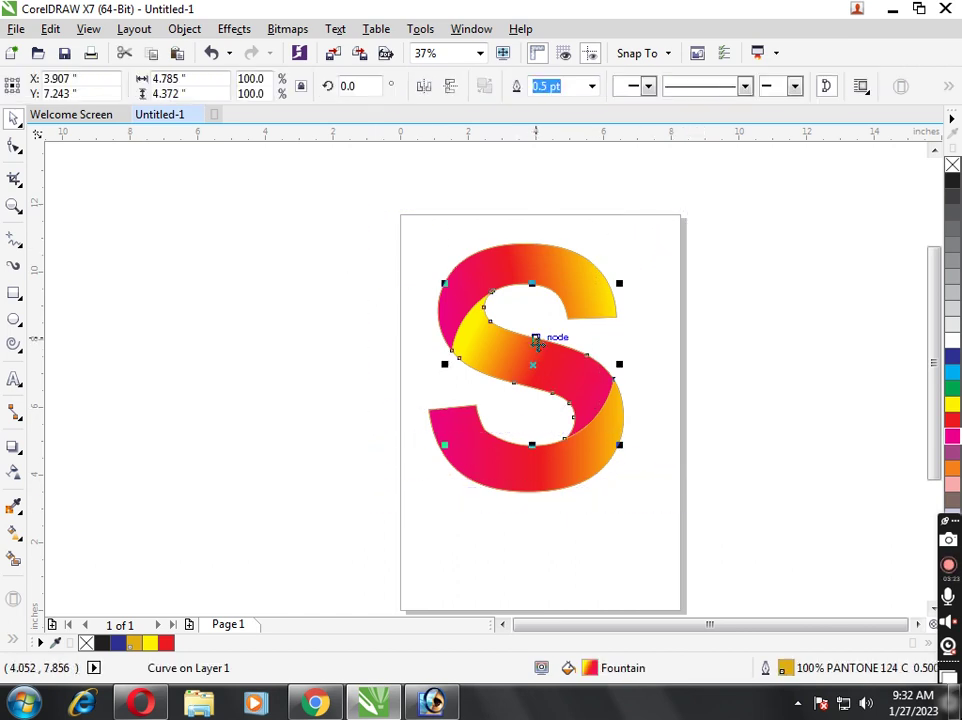
click(14, 533)
drag(470, 332, 450, 316)
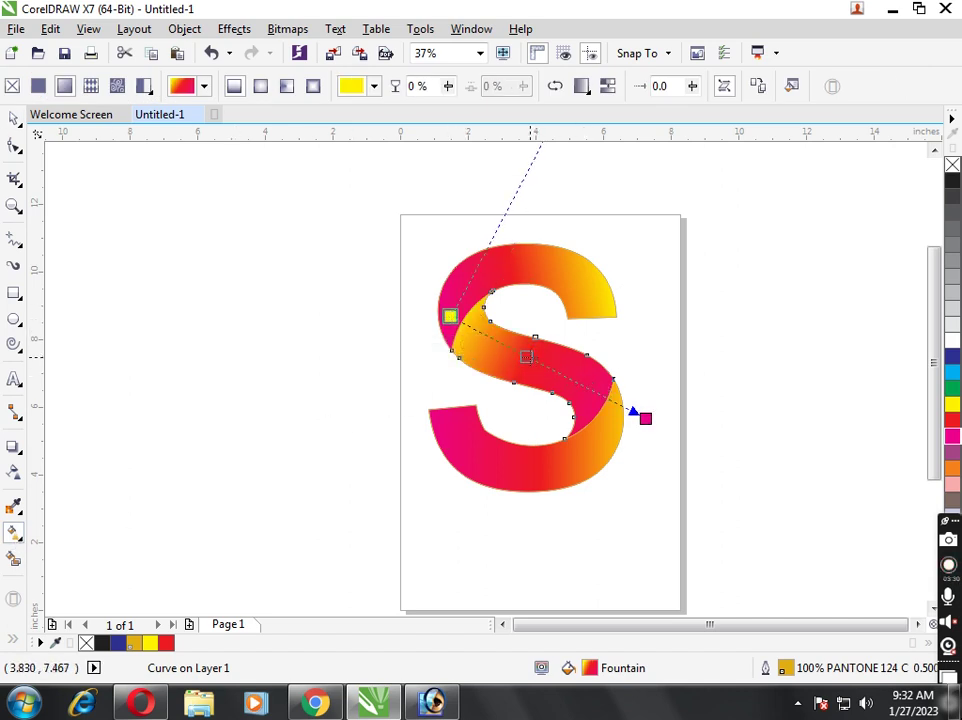
drag(526, 357, 545, 365)
key(space)
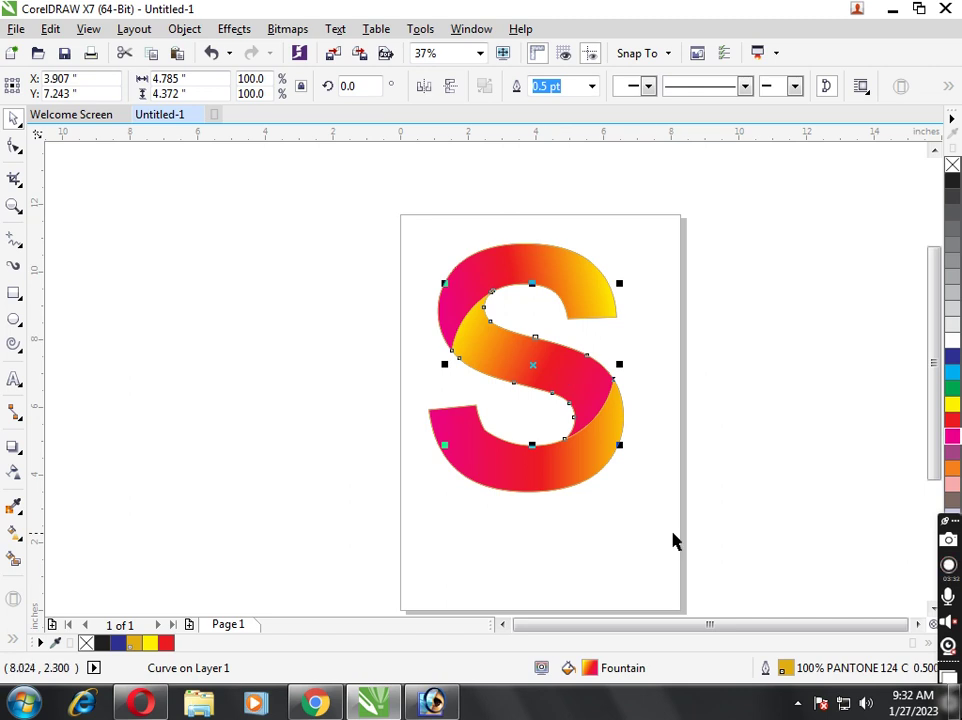
click(673, 540)
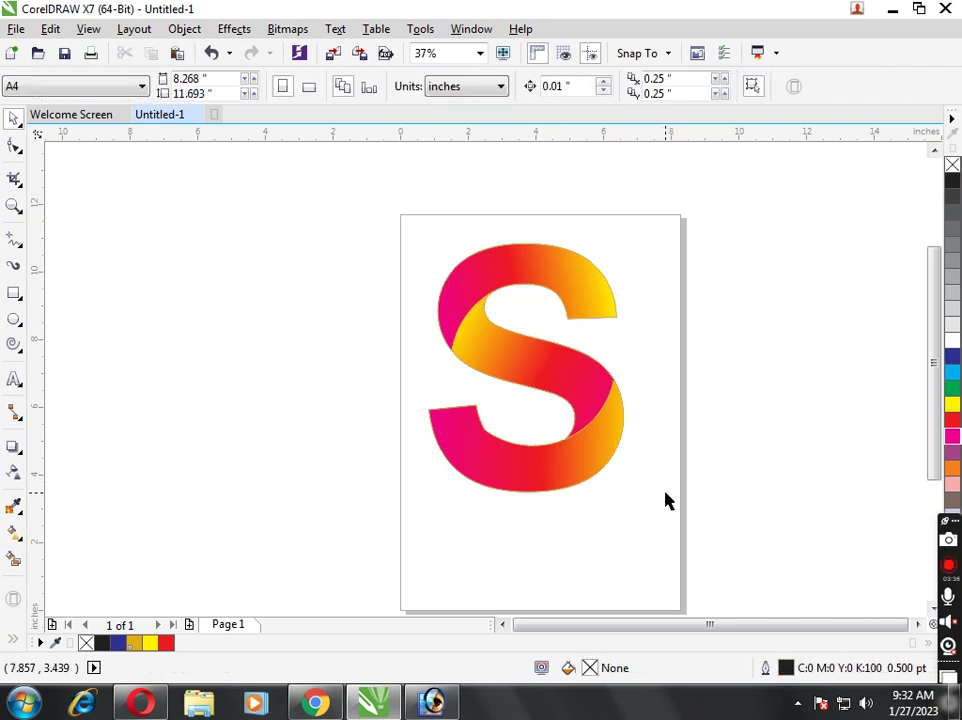
Select all the objects making up the S to check them, then clear the selection.
drag(298, 202, 668, 561)
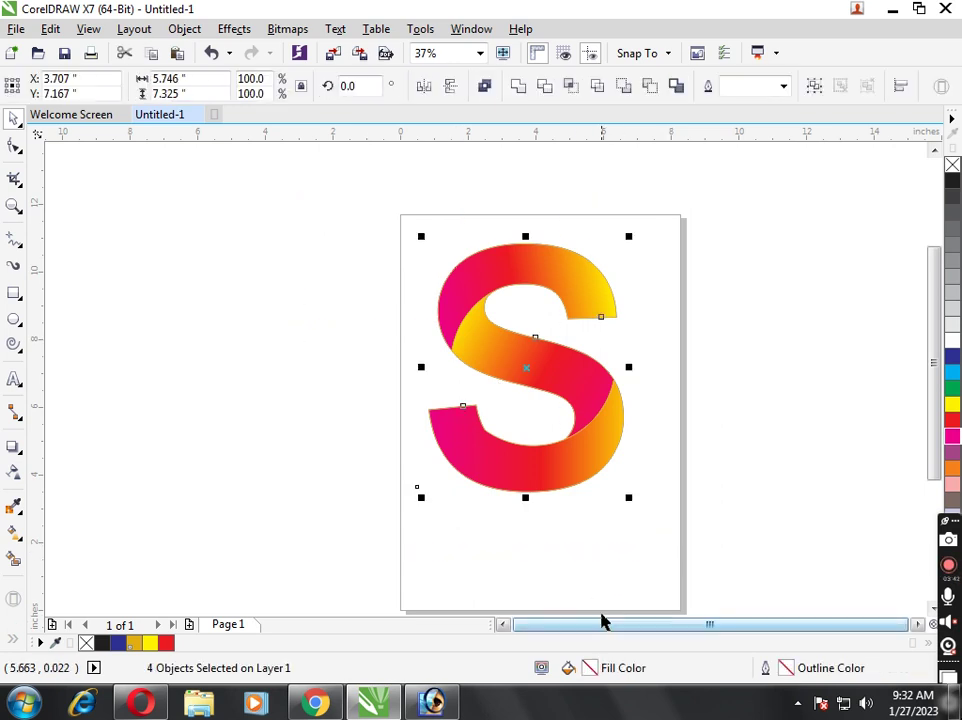
click(460, 508)
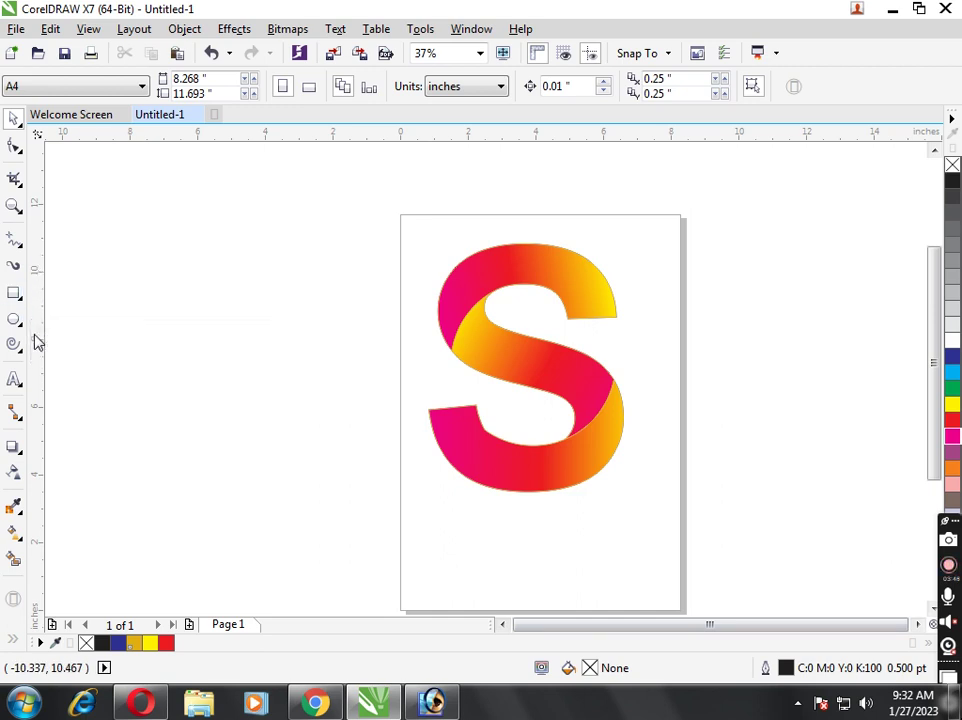
click(18, 243)
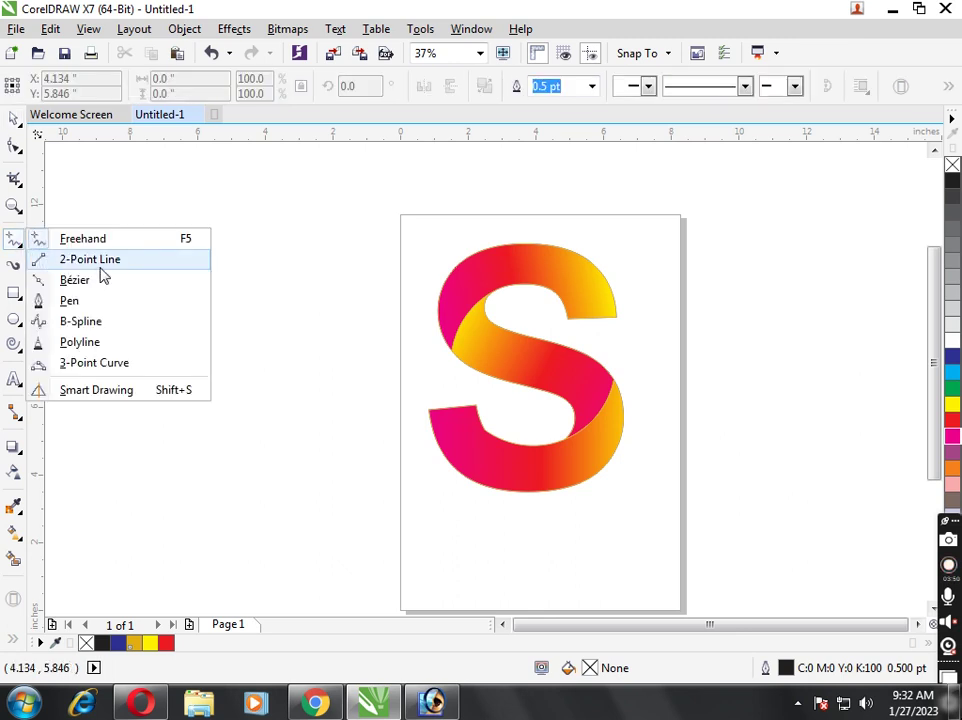
Draw a two-point line across the S's middle stroke and bend it into a curve.
click(100, 264)
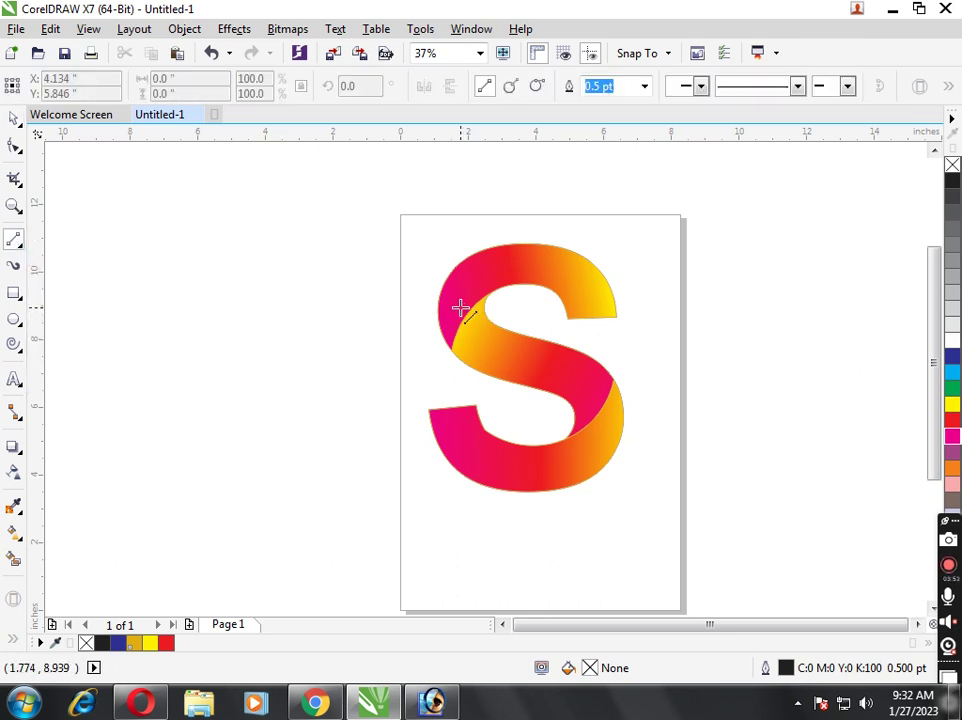
drag(460, 308, 614, 410)
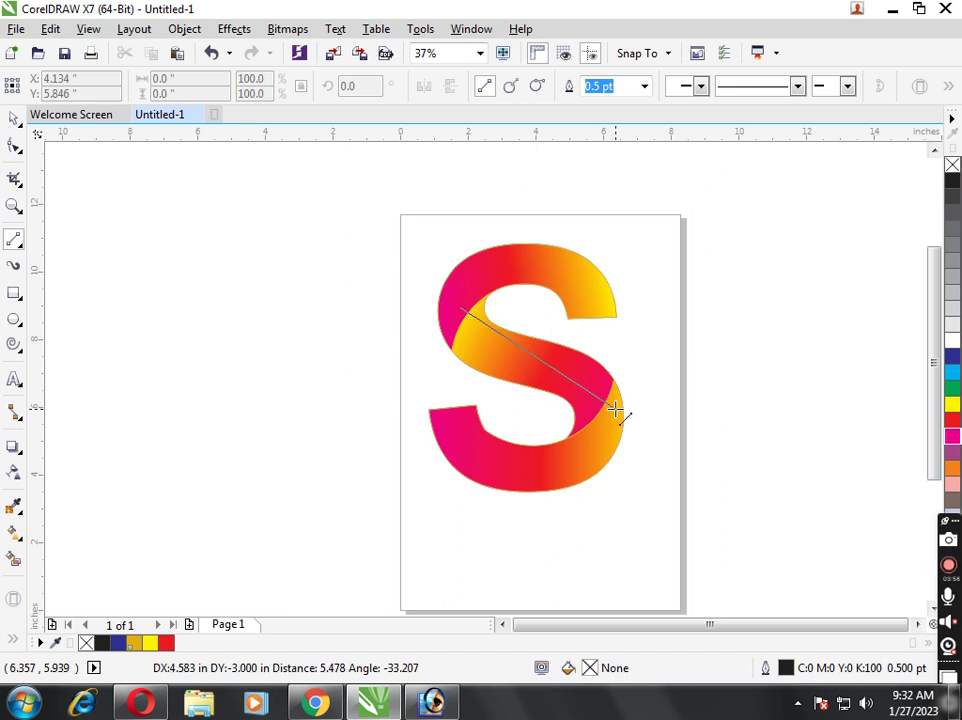
drag(614, 410, 617, 411)
click(12, 150)
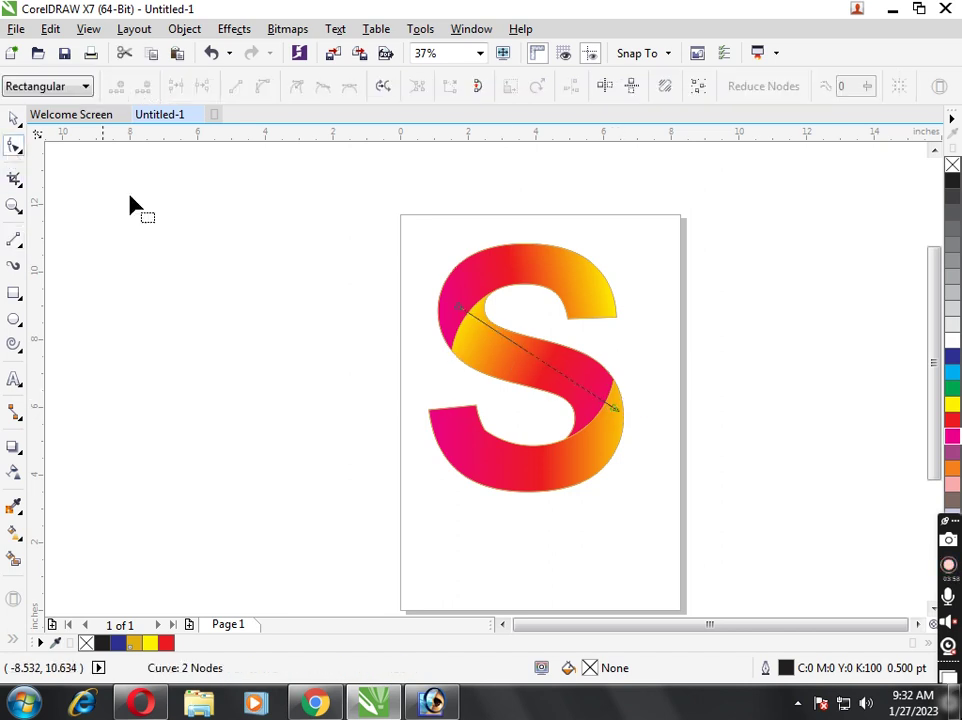
click(535, 365)
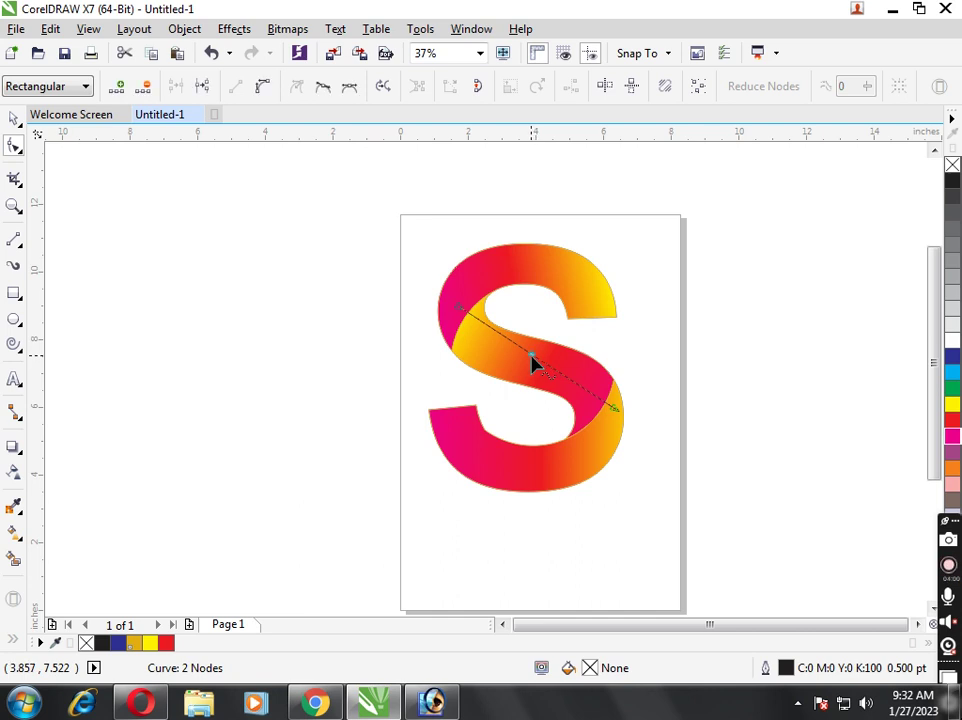
click(262, 86)
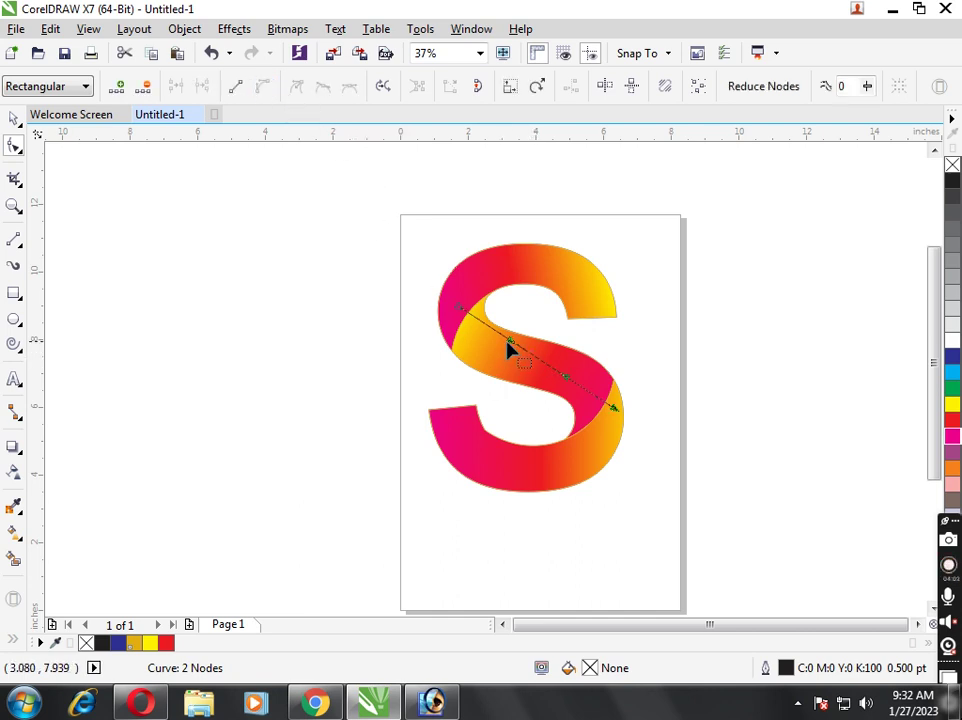
mouse_move(511, 343)
mouse_down()
mouse_move(532, 383)
mouse_move(577, 352)
mouse_up()
drag(498, 377, 490, 388)
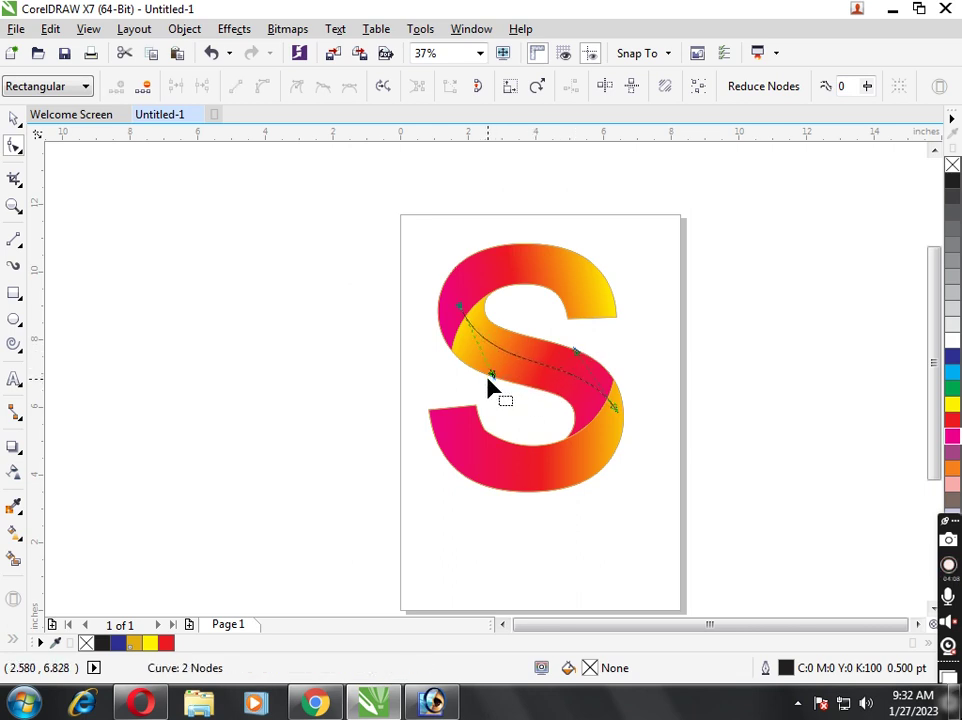
Smart Fill an area of the S's middle stroke blue.
key(space)
click(263, 336)
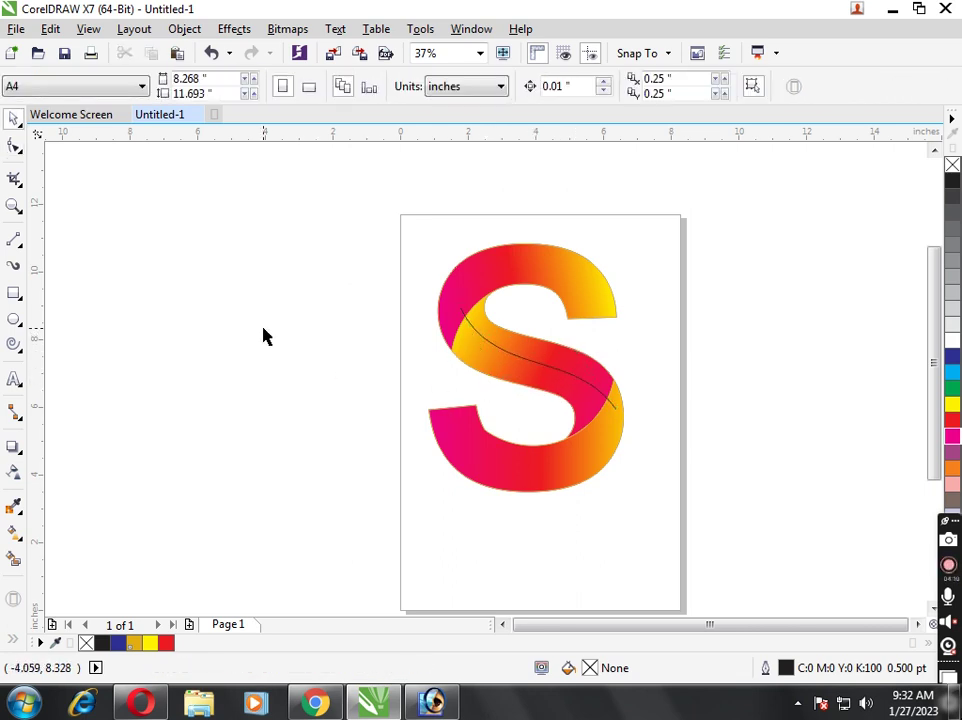
click(14, 558)
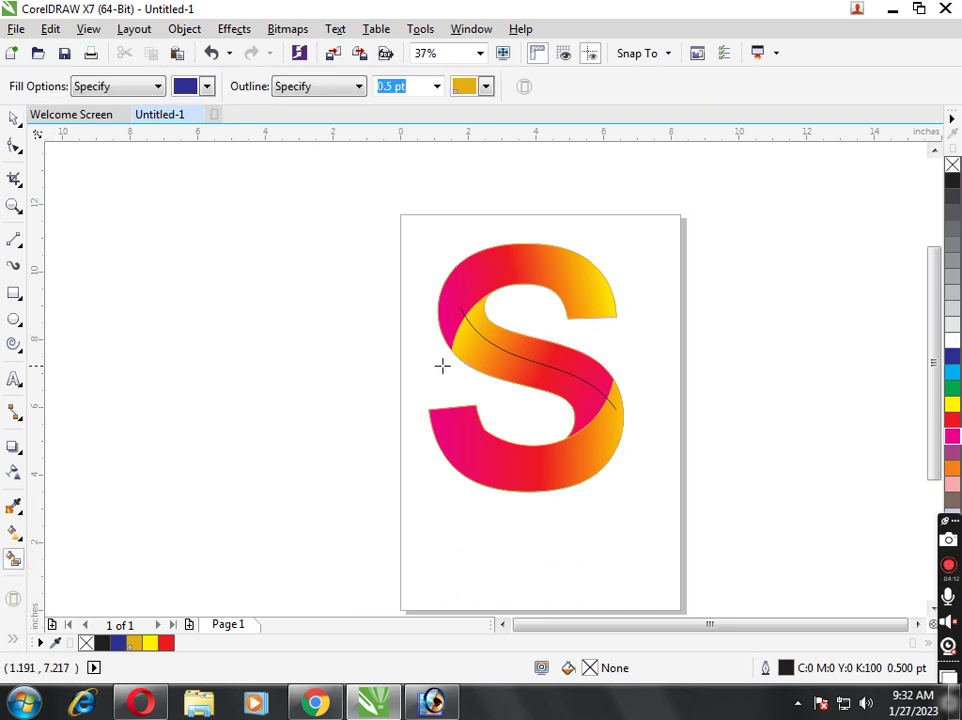
click(489, 350)
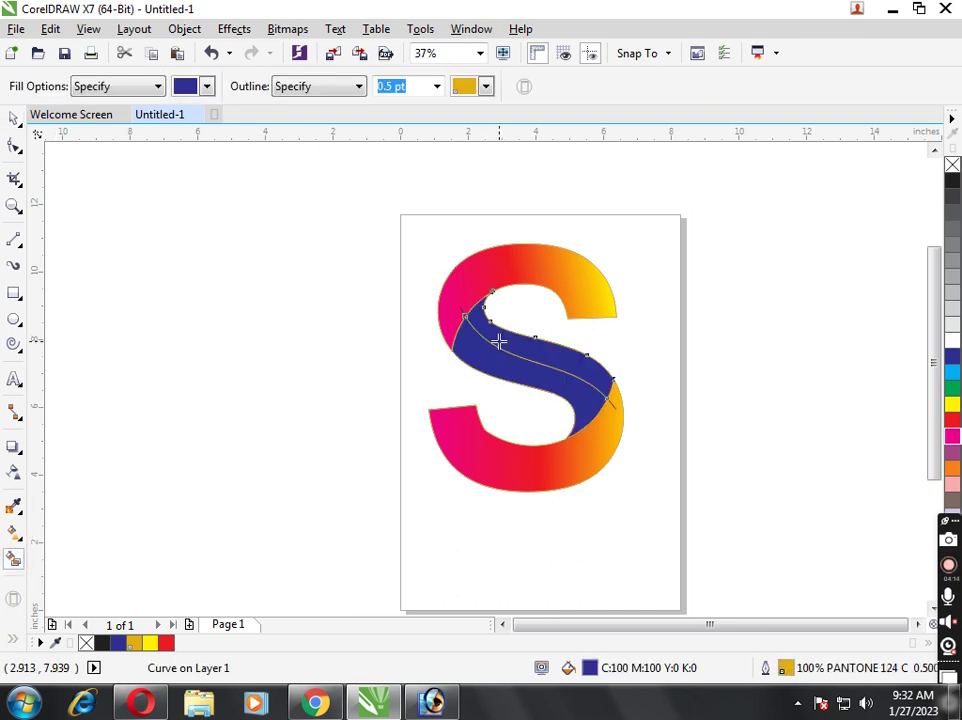
Undo the extra blue Smart Fill and select the remaining narrow blue band.
key(ctrl+z)
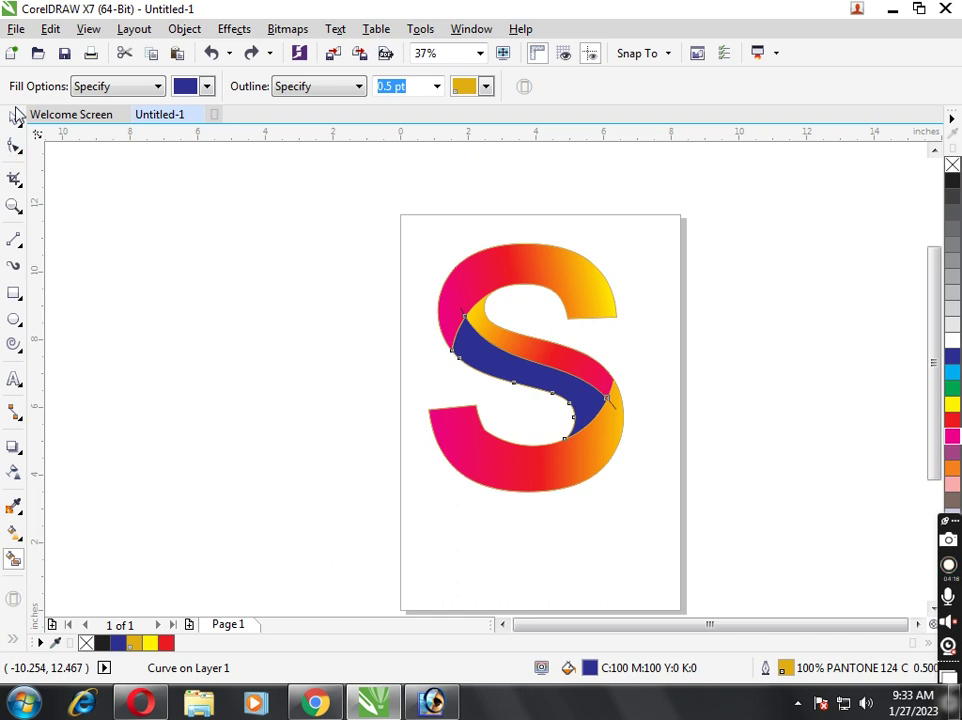
key(ctrl+shift+z)
key(ctrl+z)
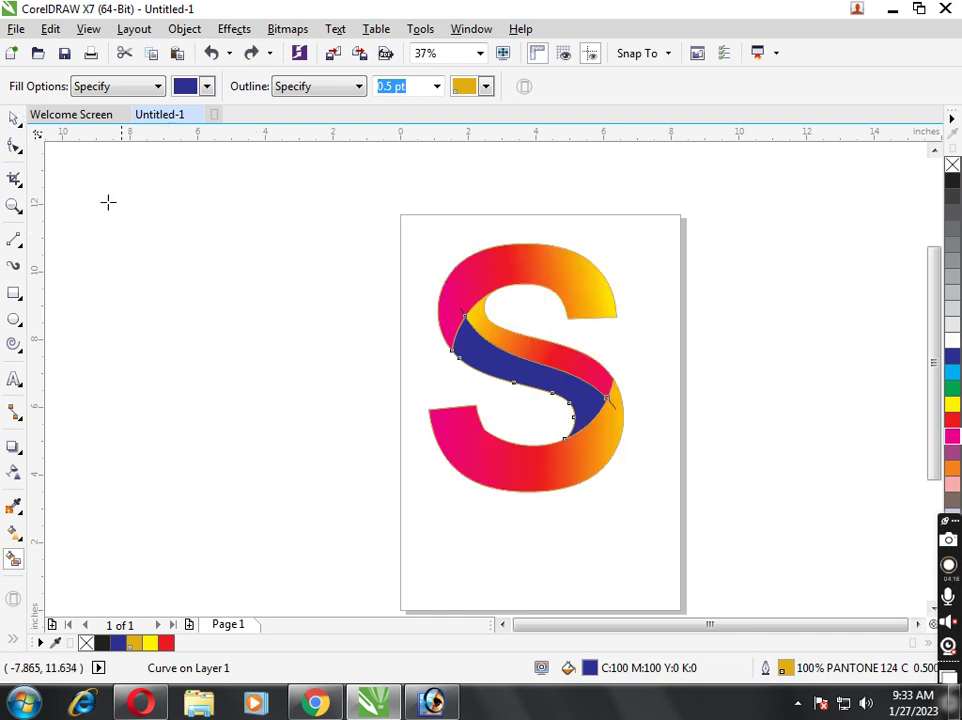
click(14, 118)
click(193, 311)
click(487, 355)
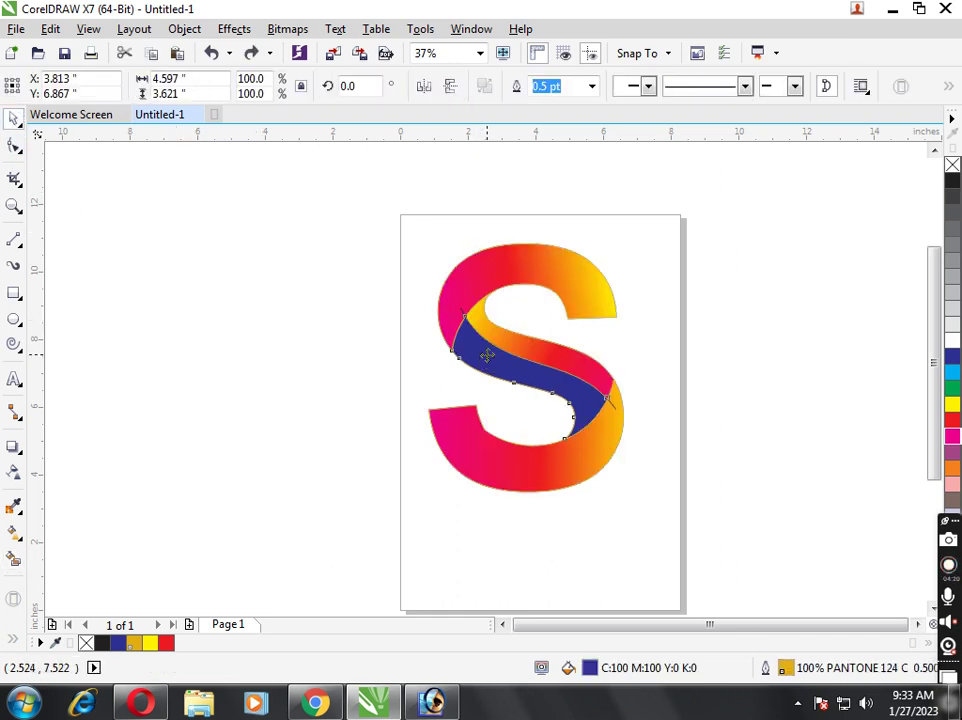
click(14, 532)
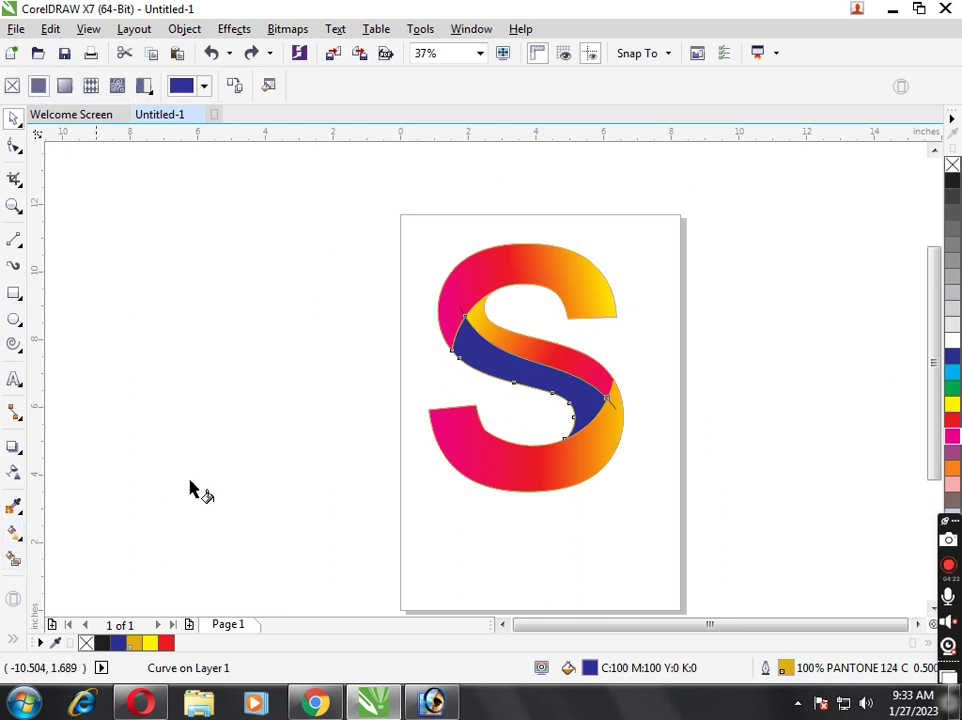
Replace the band's blue with a linear gradient from magenta through red to yellow.
drag(455, 333, 612, 440)
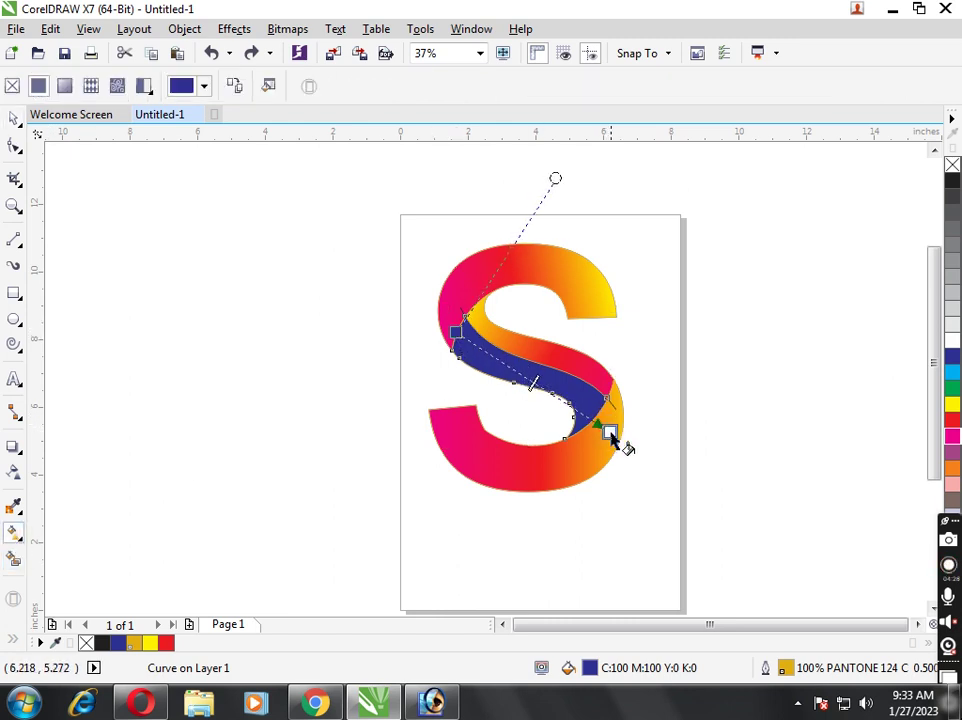
drag(612, 440, 620, 437)
drag(456, 333, 429, 317)
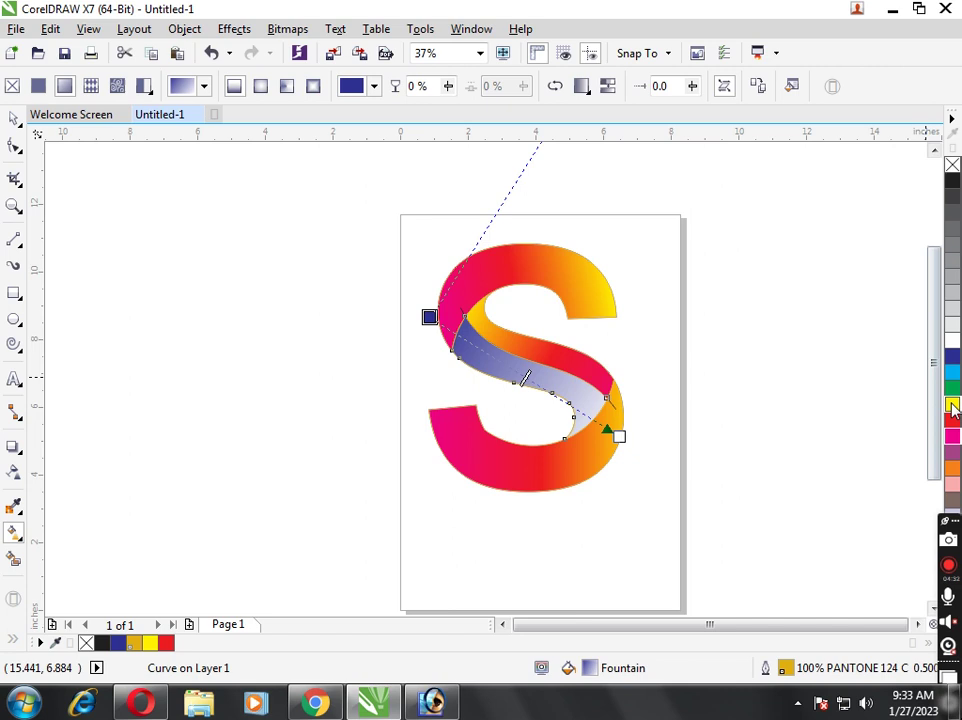
drag(661, 462, 620, 438)
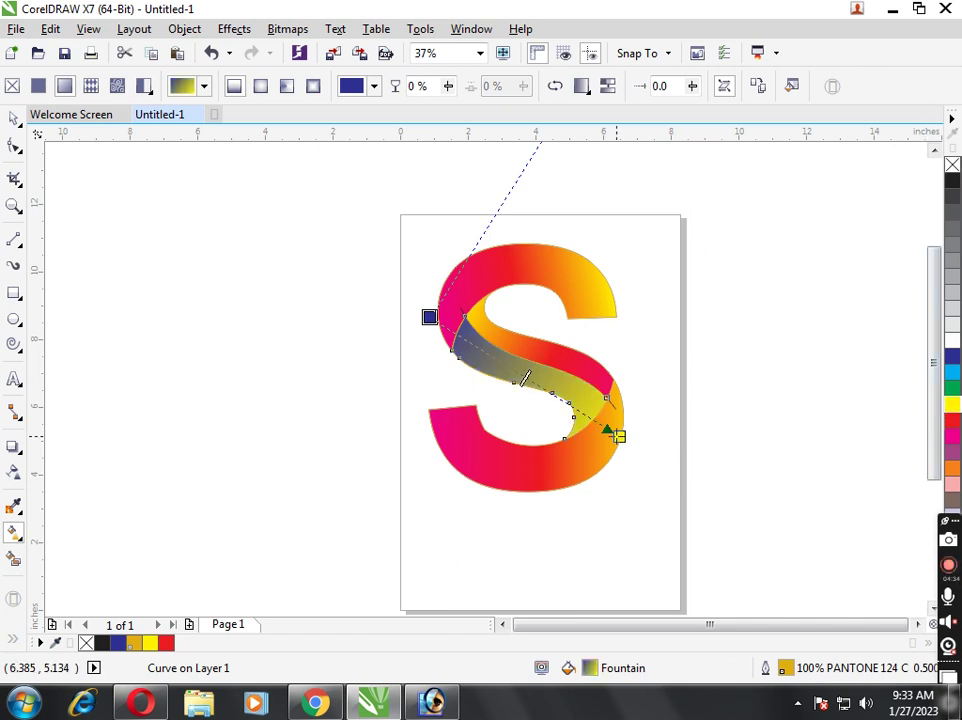
drag(952, 420, 515, 372)
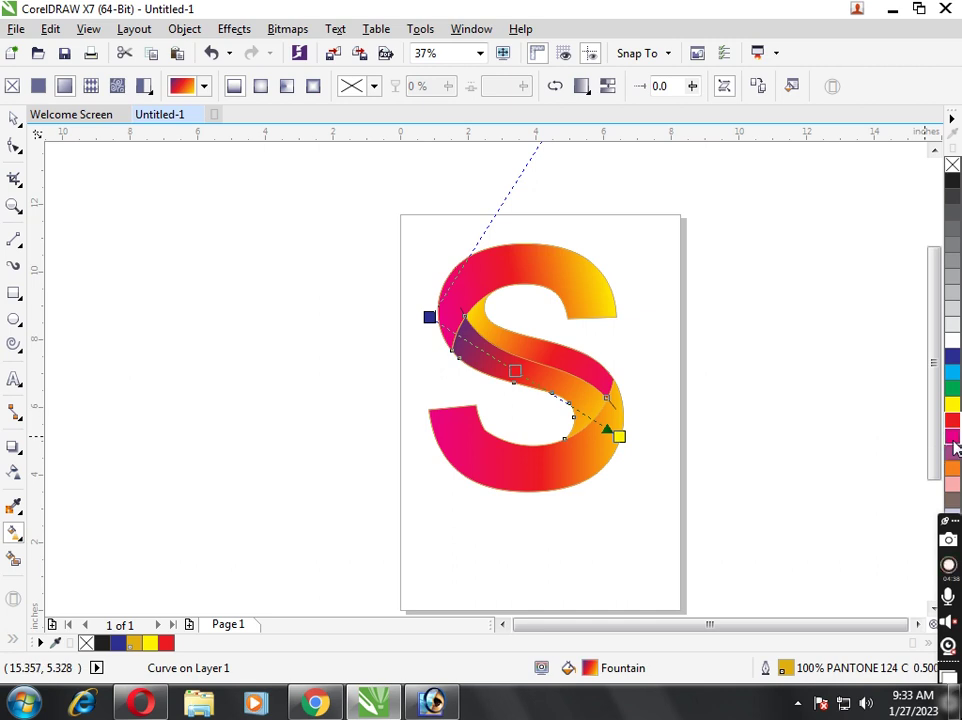
drag(428, 322, 429, 318)
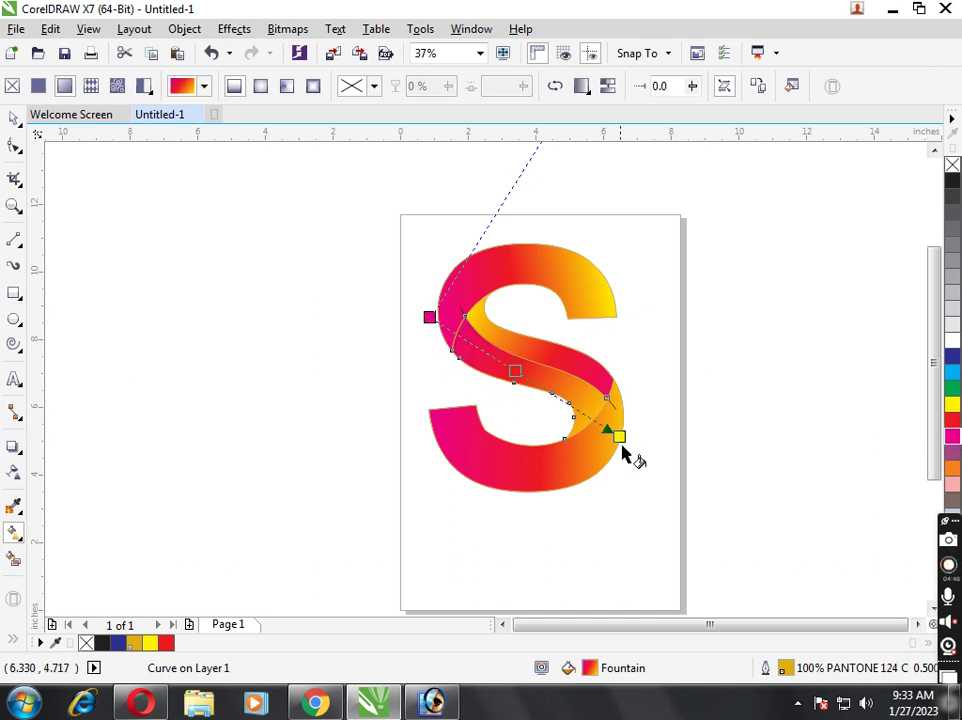
Re-angle the gradient so its yellow end glows near the S's lower bend.
drag(619, 437, 643, 460)
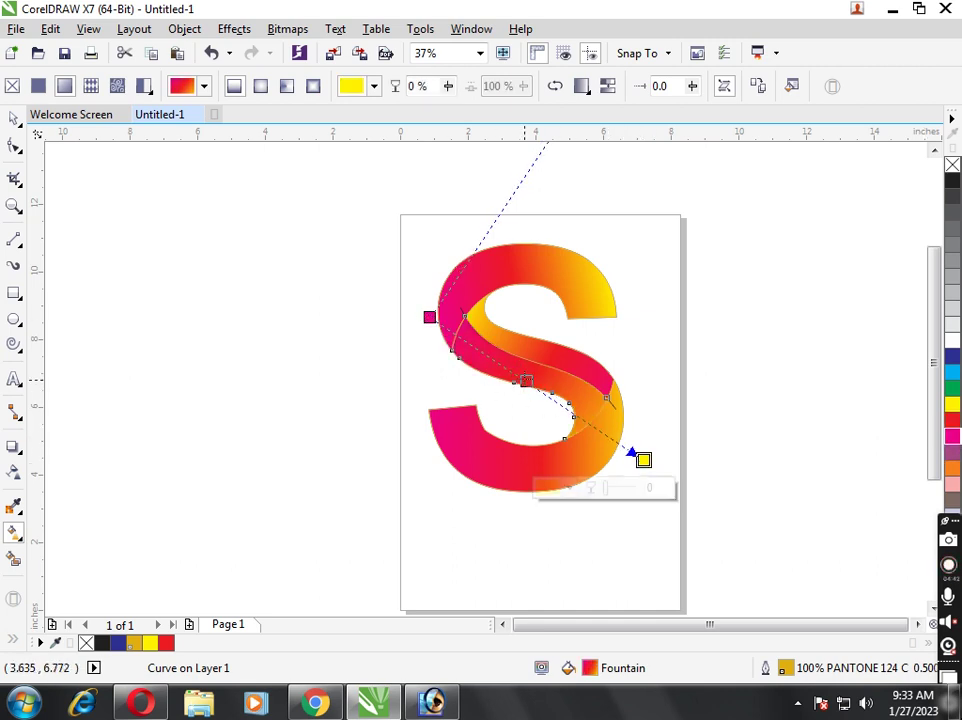
drag(526, 381, 530, 388)
mouse_move(429, 317)
mouse_down()
mouse_move(456, 353)
mouse_move(336, 278)
mouse_move(386, 300)
mouse_up()
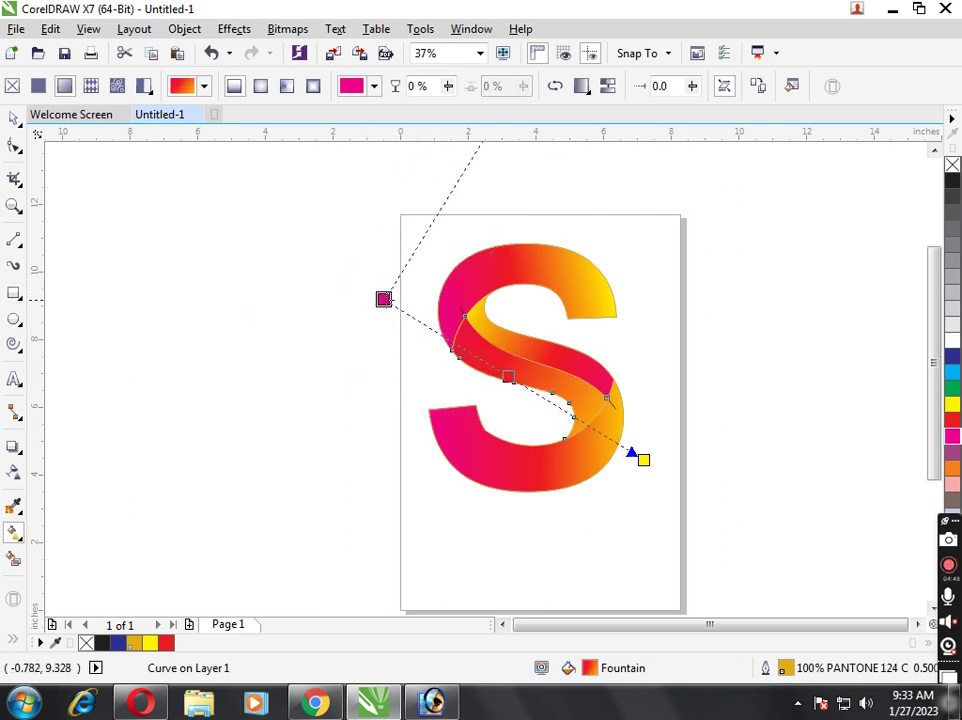
mouse_move(640, 457)
mouse_down()
mouse_move(560, 393)
mouse_move(590, 421)
mouse_up()
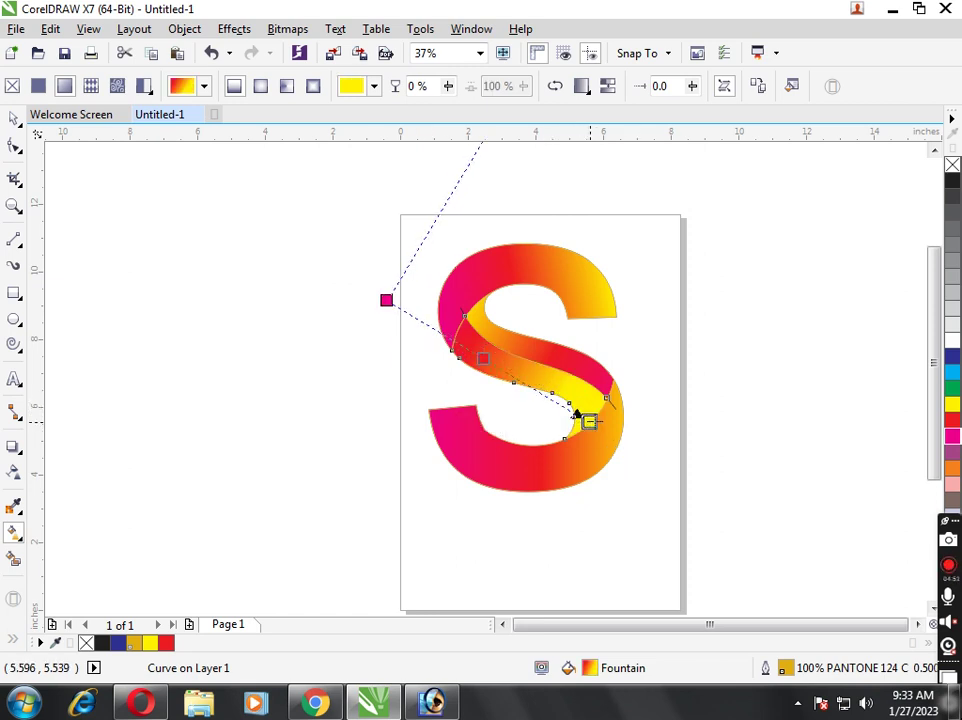
key(space)
click(247, 327)
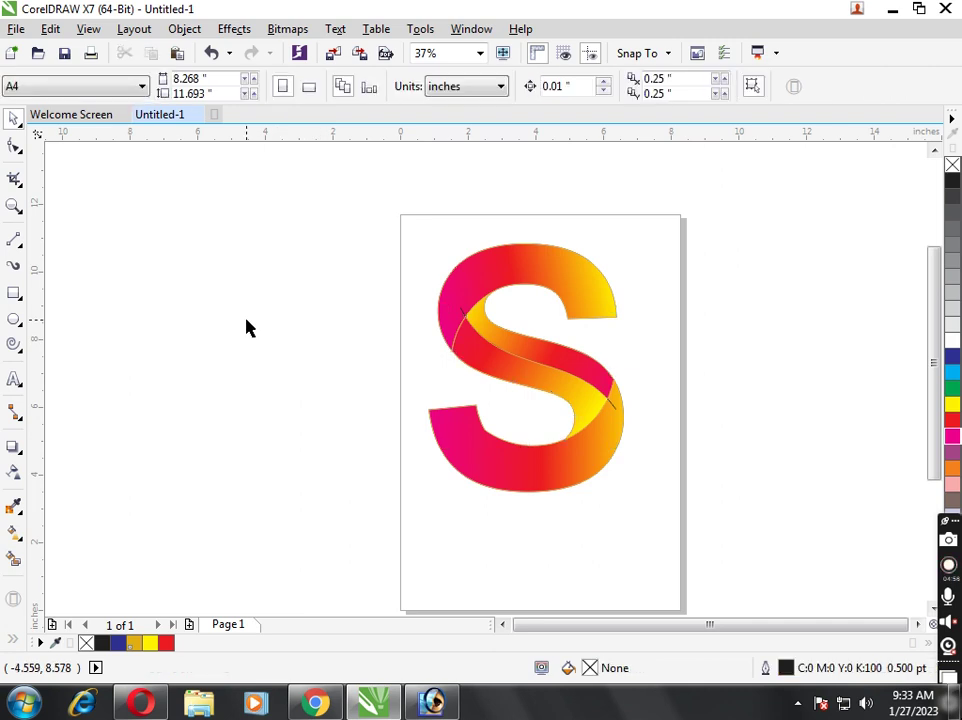
Scale all five pieces of the S to about 58% and move it to the upper left.
click(615, 410)
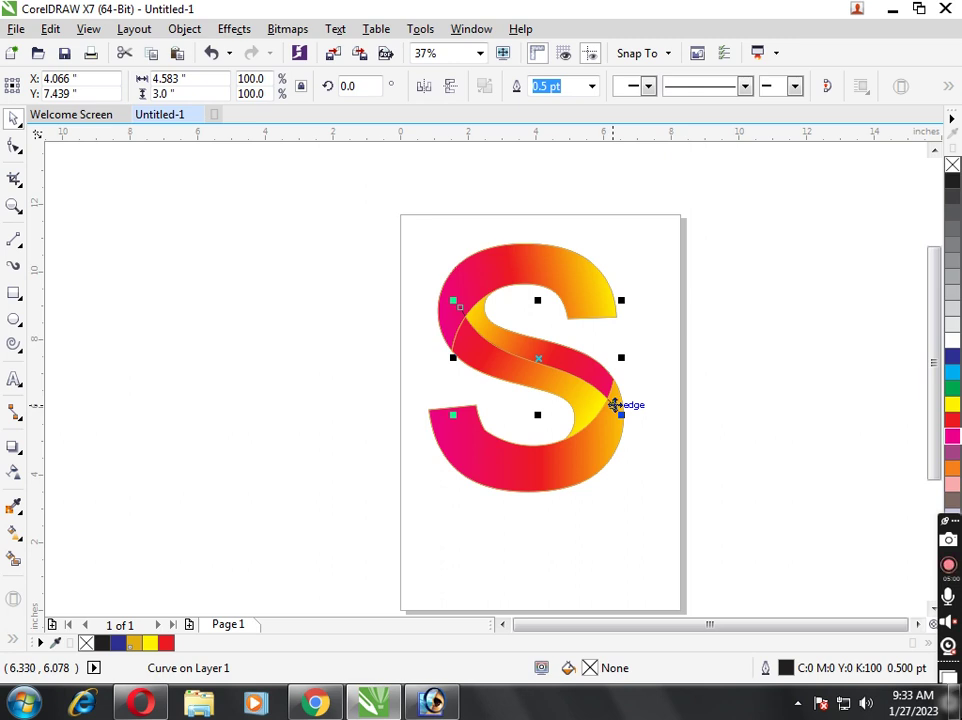
click(799, 361)
drag(350, 193, 786, 524)
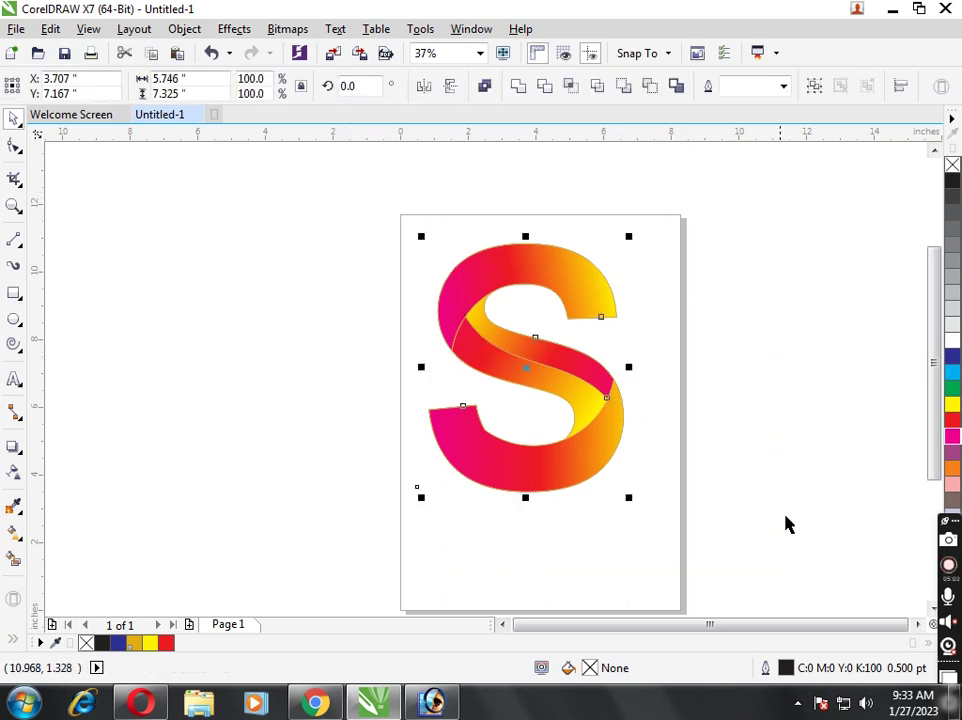
click(700, 530)
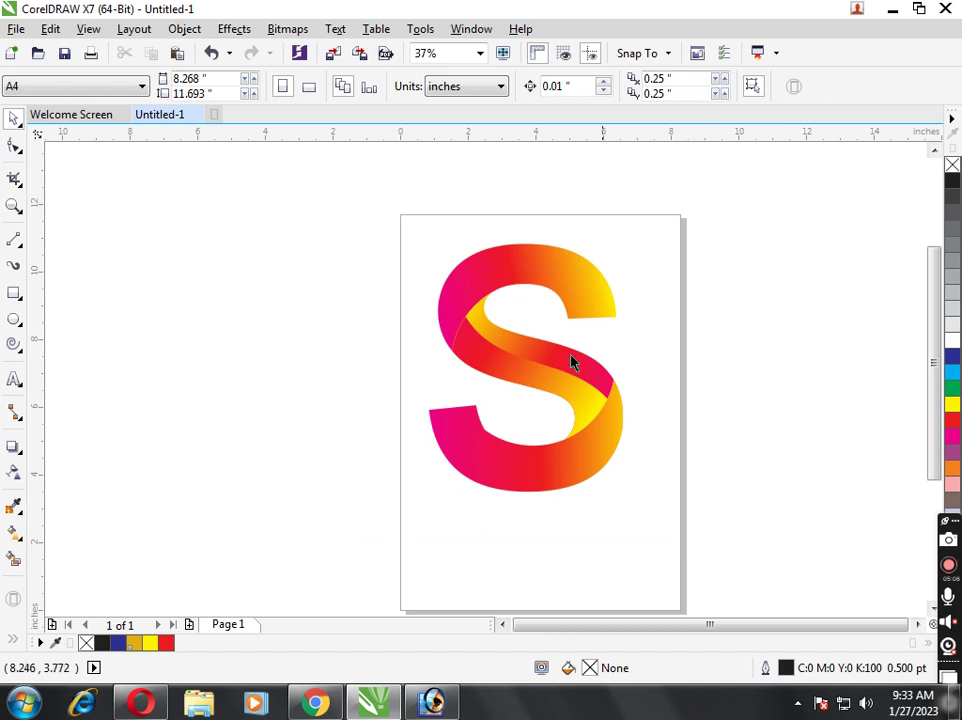
drag(333, 210, 702, 563)
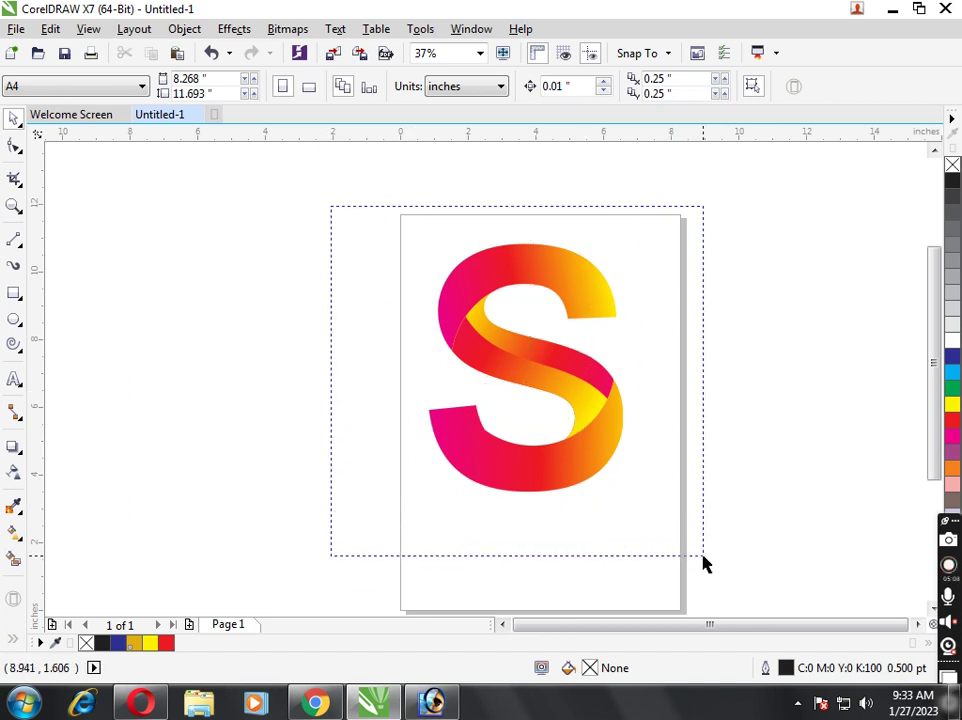
drag(631, 499, 593, 445)
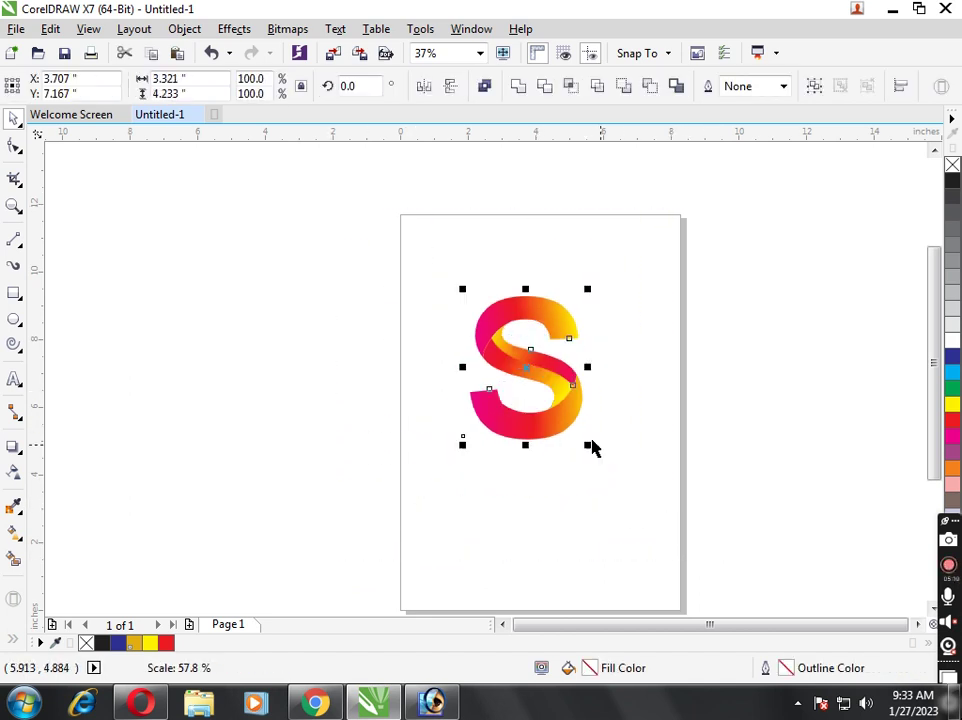
drag(526, 365, 476, 303)
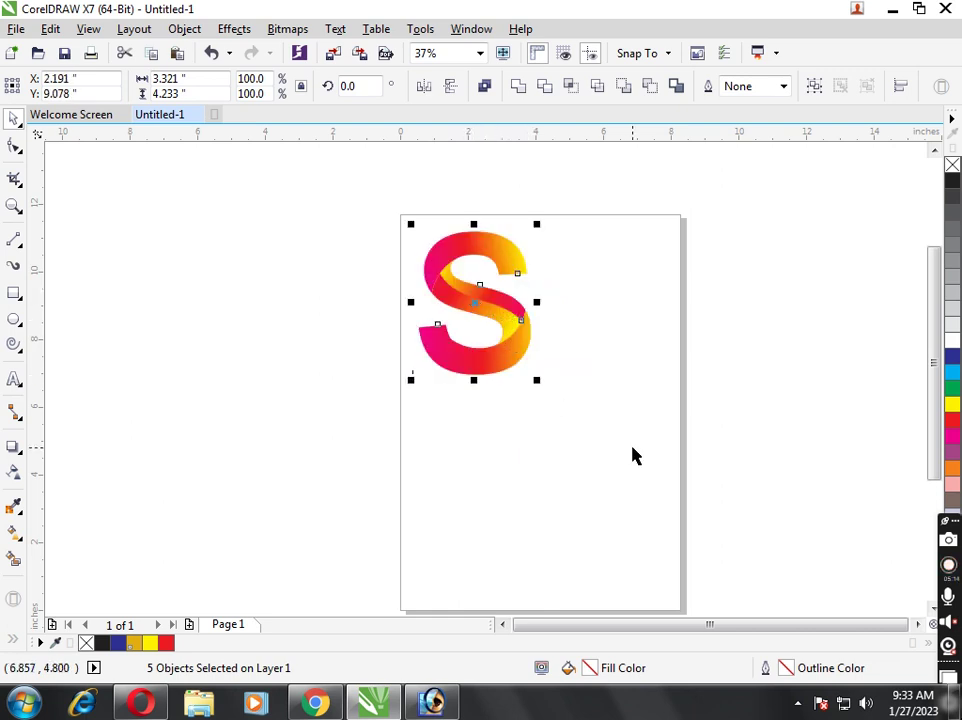
click(558, 458)
Frame the page's top half with an 8.268 × 5.846-inch rectangle.
key(shift+F4)
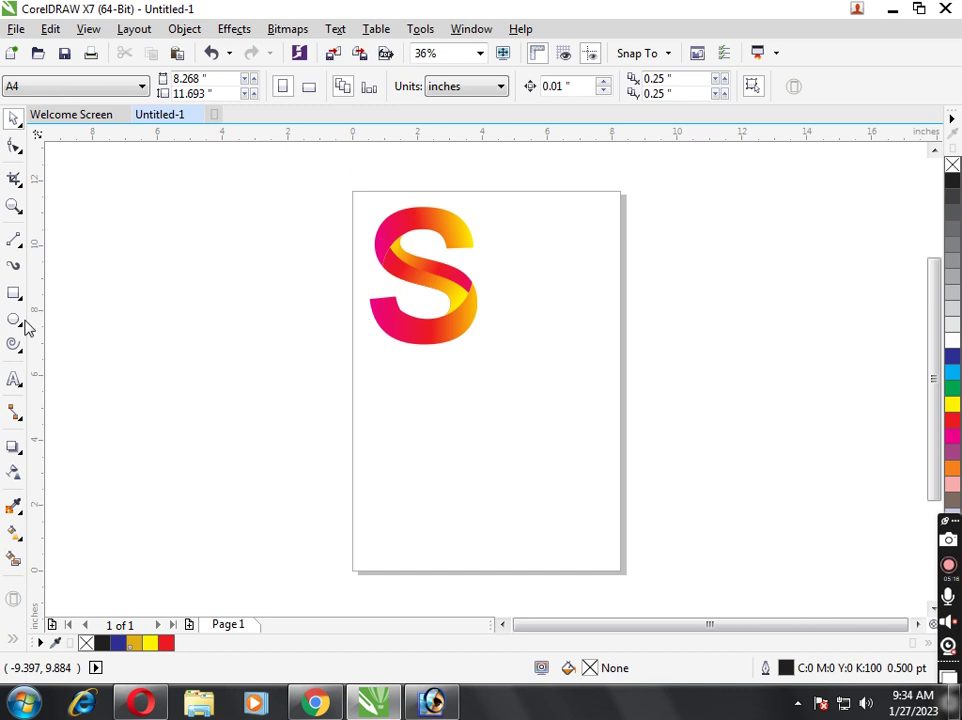
double_click(14, 293)
drag(486, 576, 492, 382)
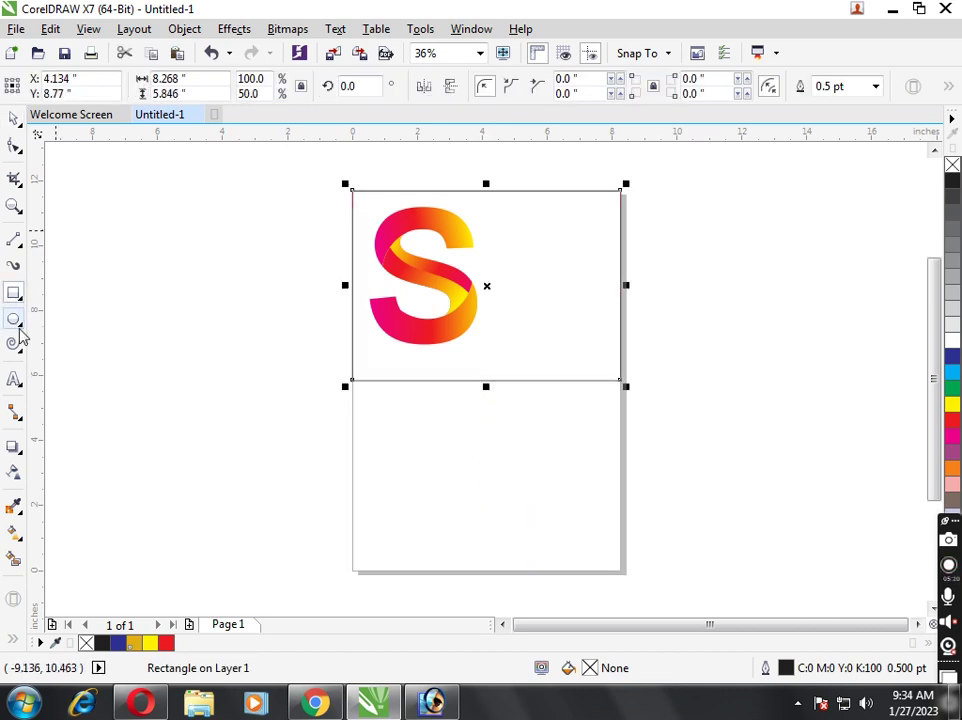
click(14, 379)
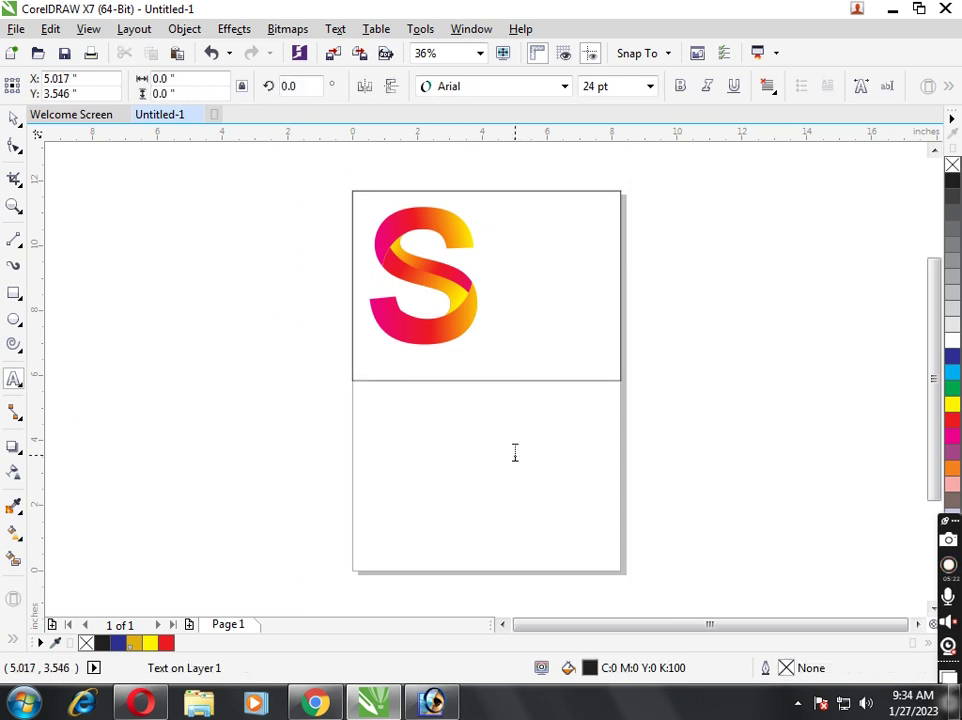
Type 'logo design' in the lower page and make it bold Arial at about 123 pt.
click(515, 452)
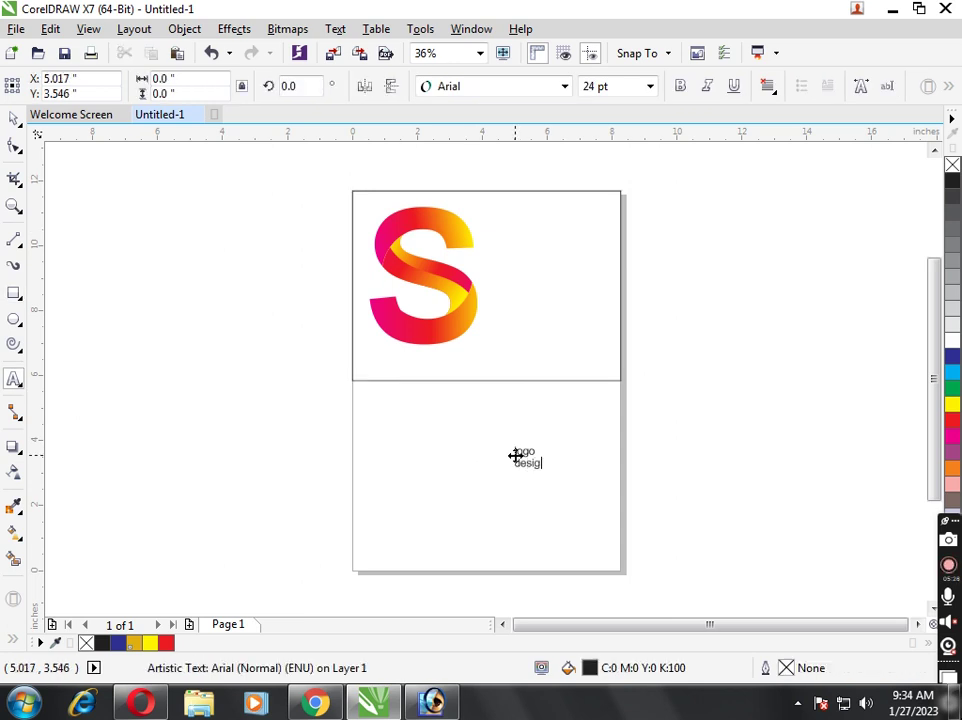
click(14, 118)
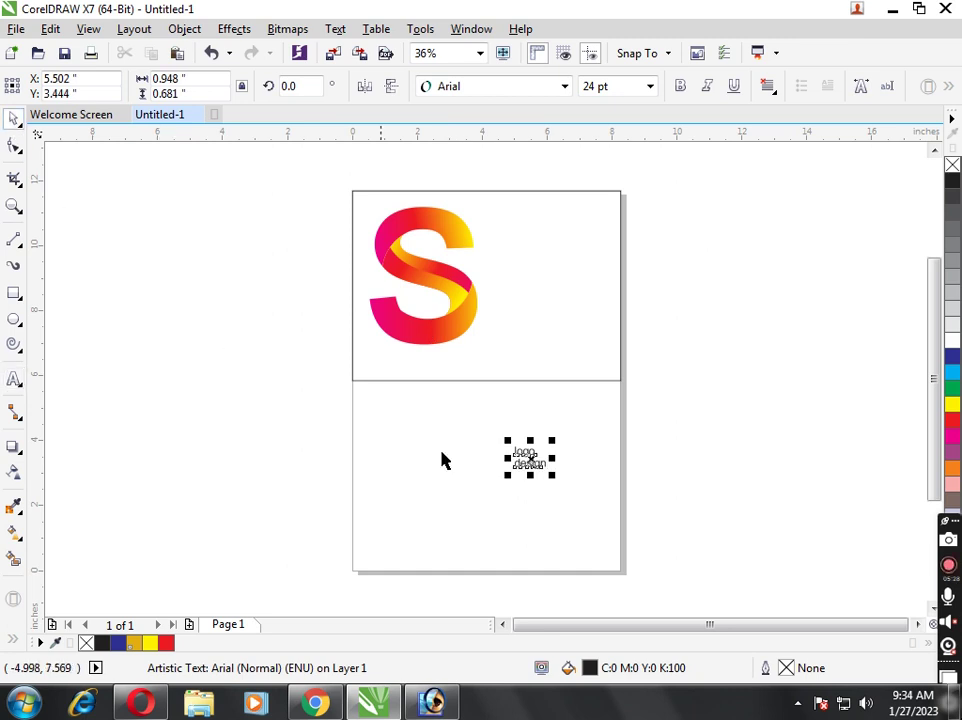
drag(553, 475, 618, 560)
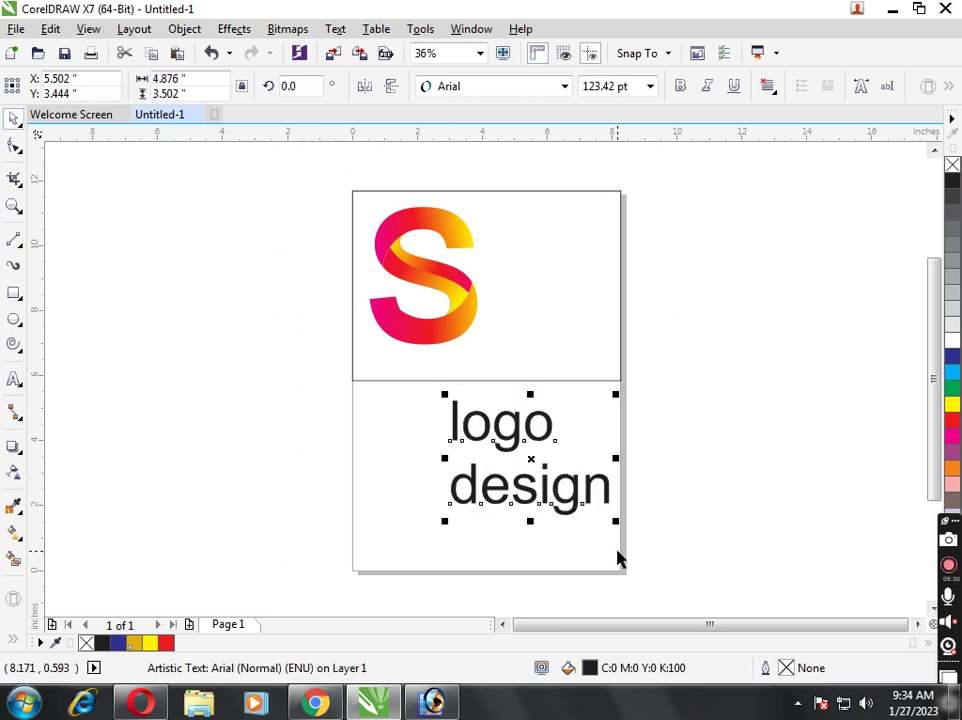
click(680, 86)
click(528, 360)
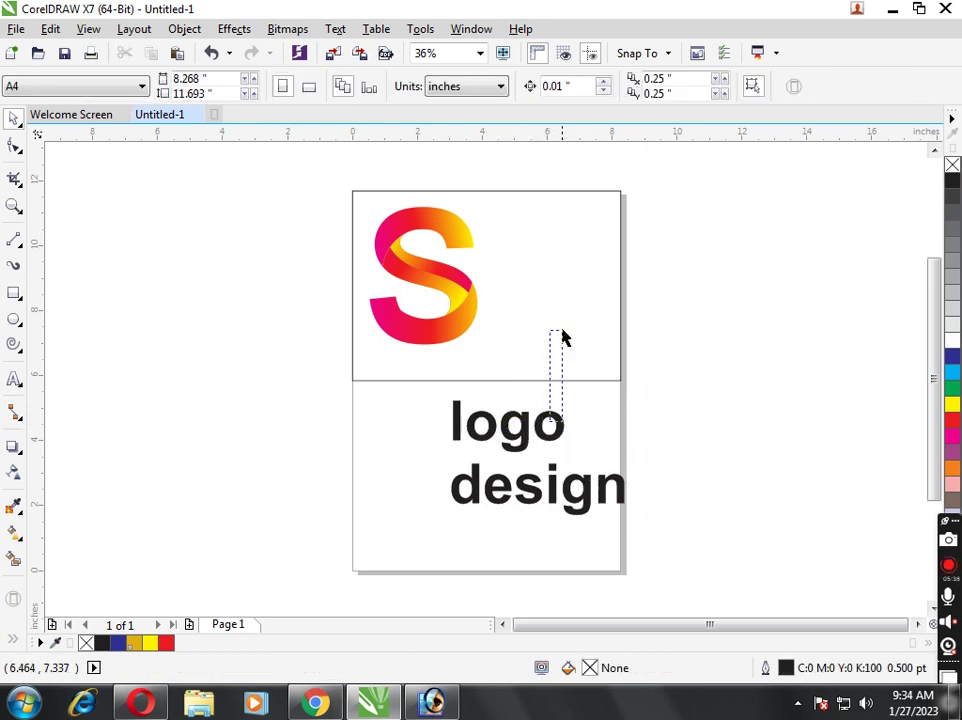
Stack 'logo' and 'design' beside the S, shrinking 'design' to about 99 pt.
mouse_move(528, 436)
mouse_down()
mouse_move(533, 364)
mouse_move(567, 234)
mouse_up()
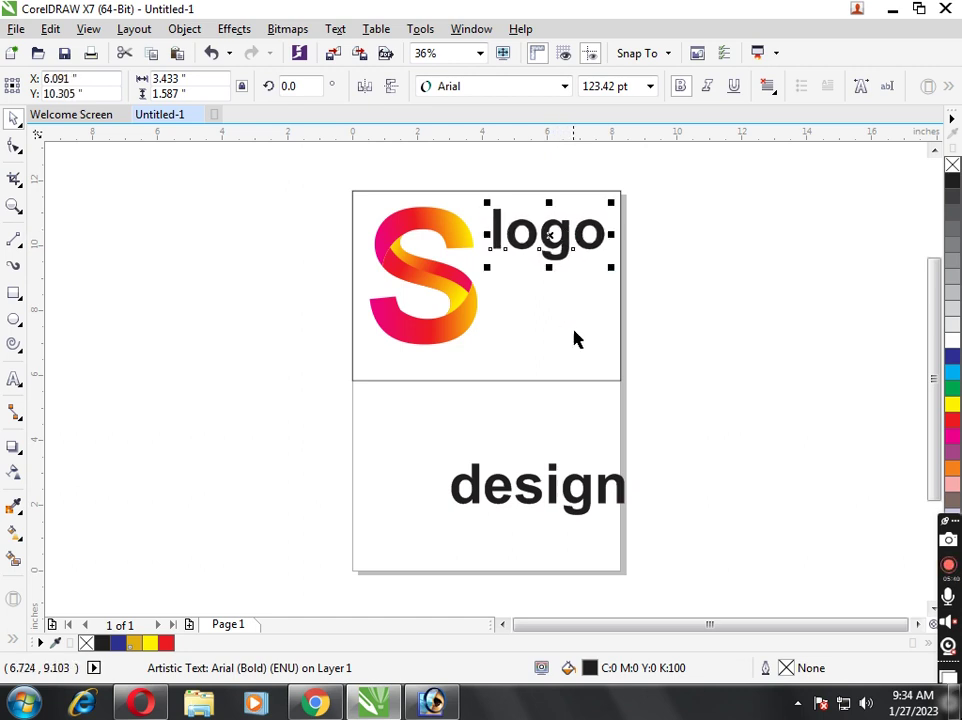
drag(584, 498, 577, 364)
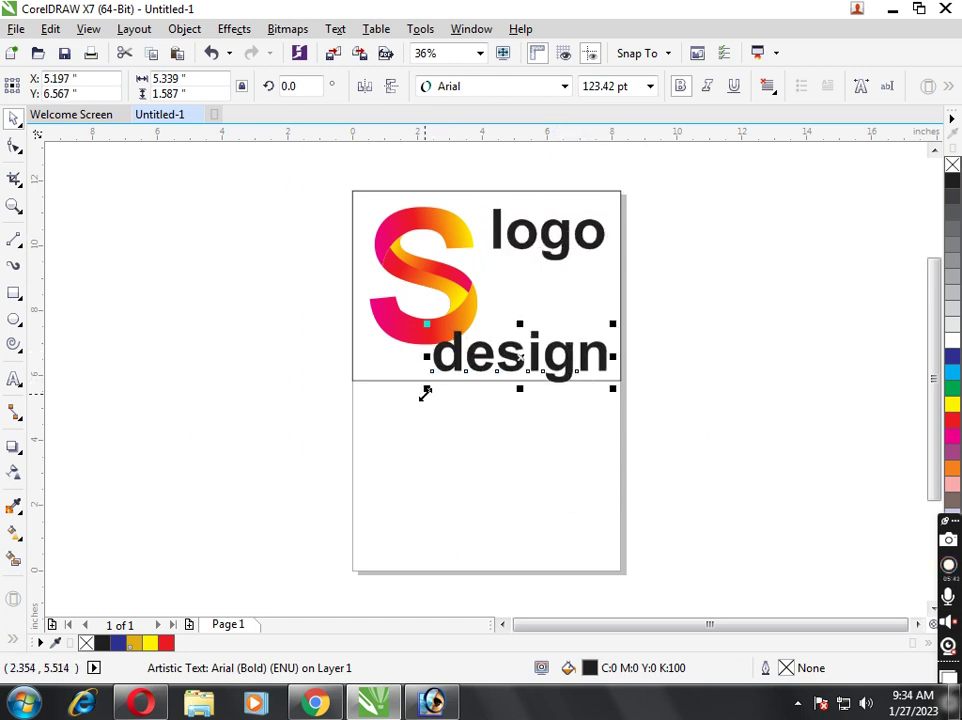
drag(426, 387, 462, 380)
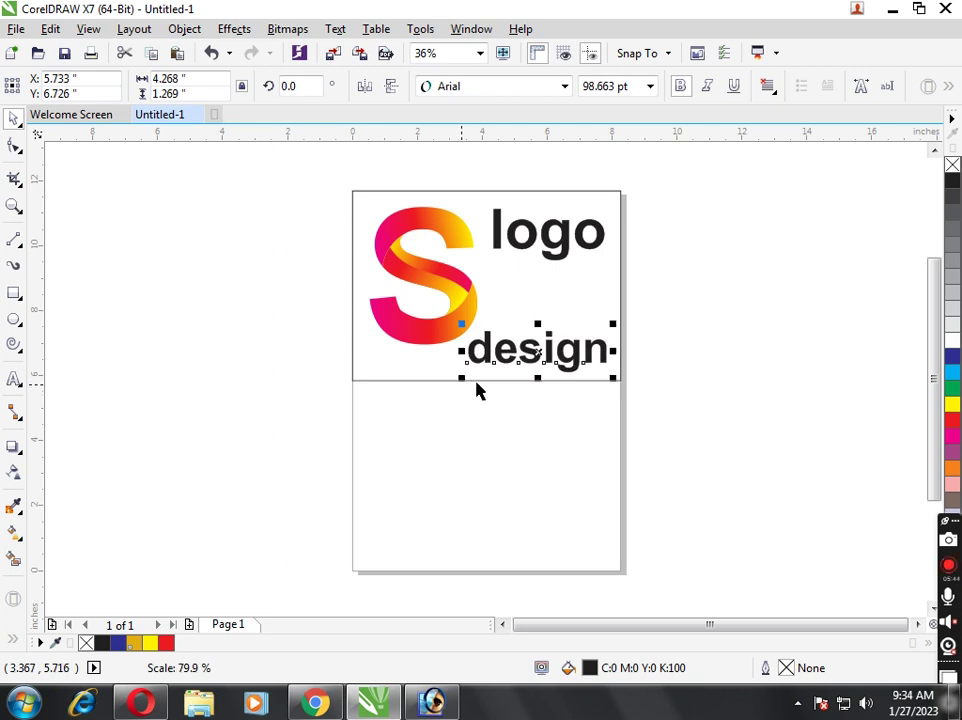
drag(565, 355, 572, 347)
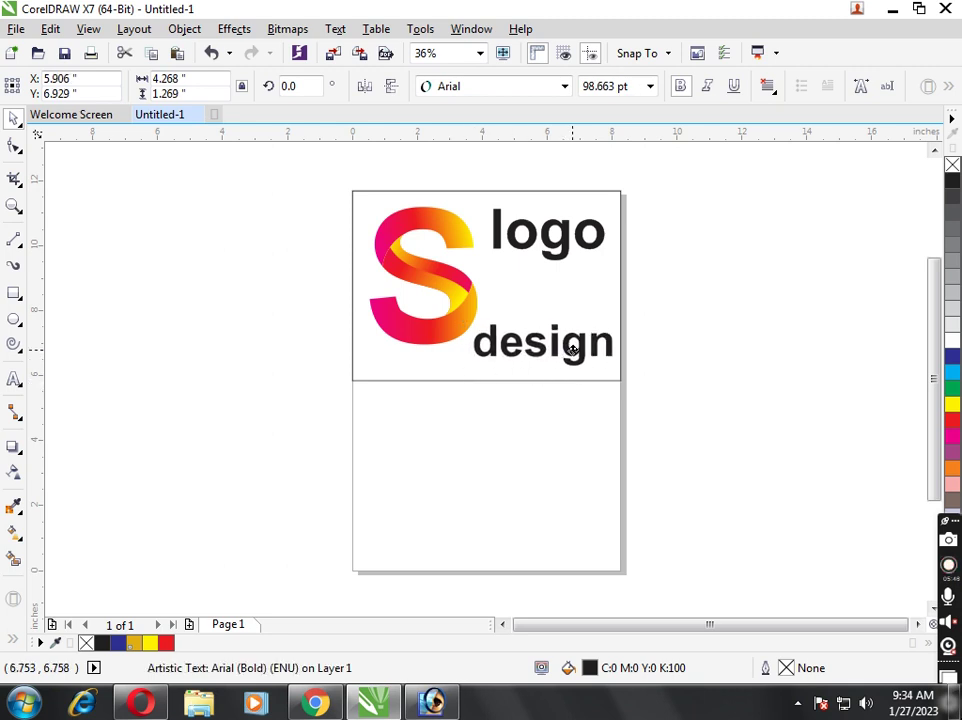
drag(572, 347, 567, 352)
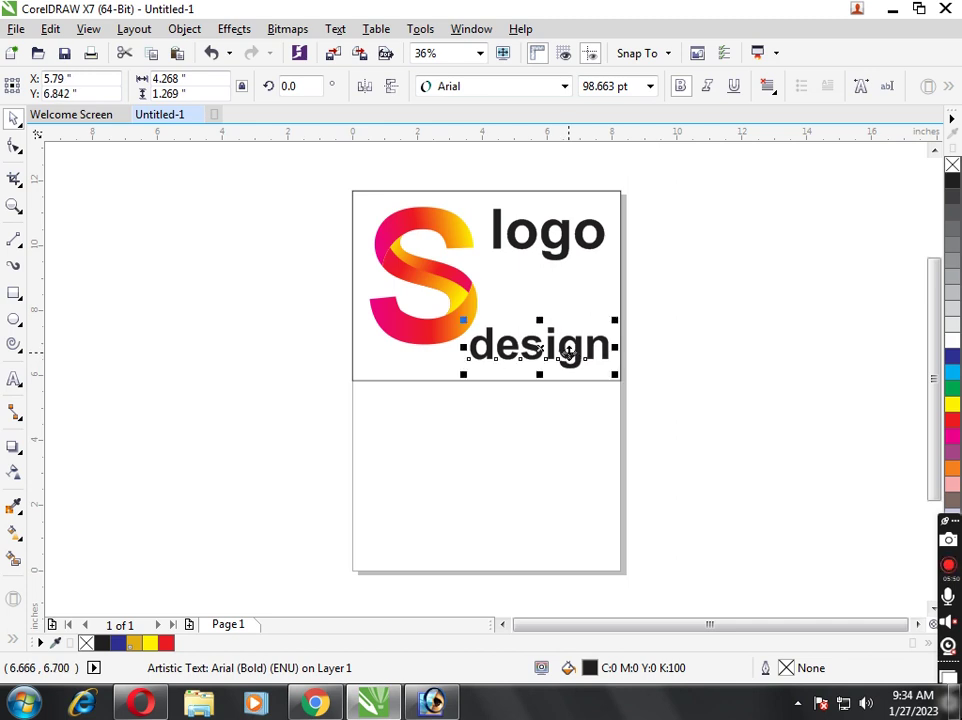
Delete the duplicate 'logo' text and fine-tune the word's position inside the frame.
drag(554, 251, 562, 279)
click(676, 286)
click(584, 218)
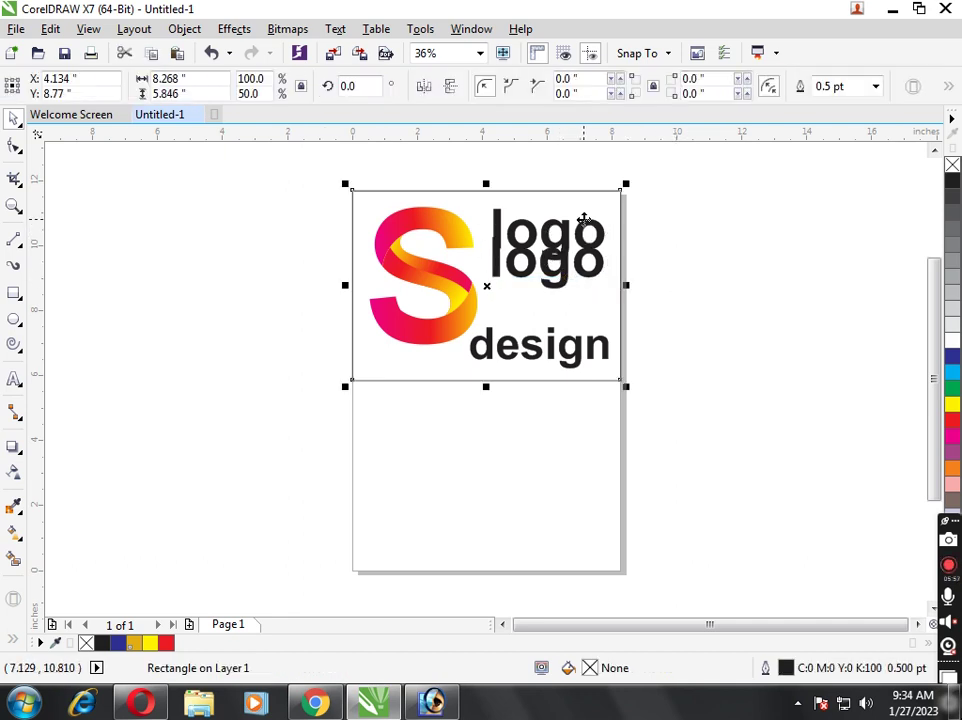
click(584, 228)
key(Delete)
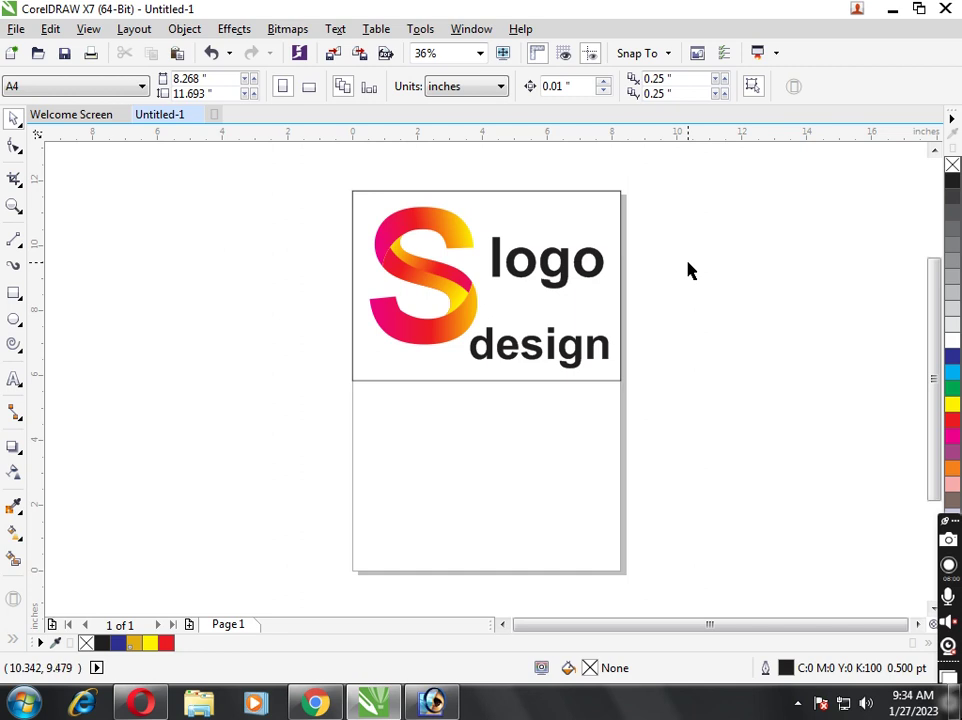
drag(562, 259, 561, 251)
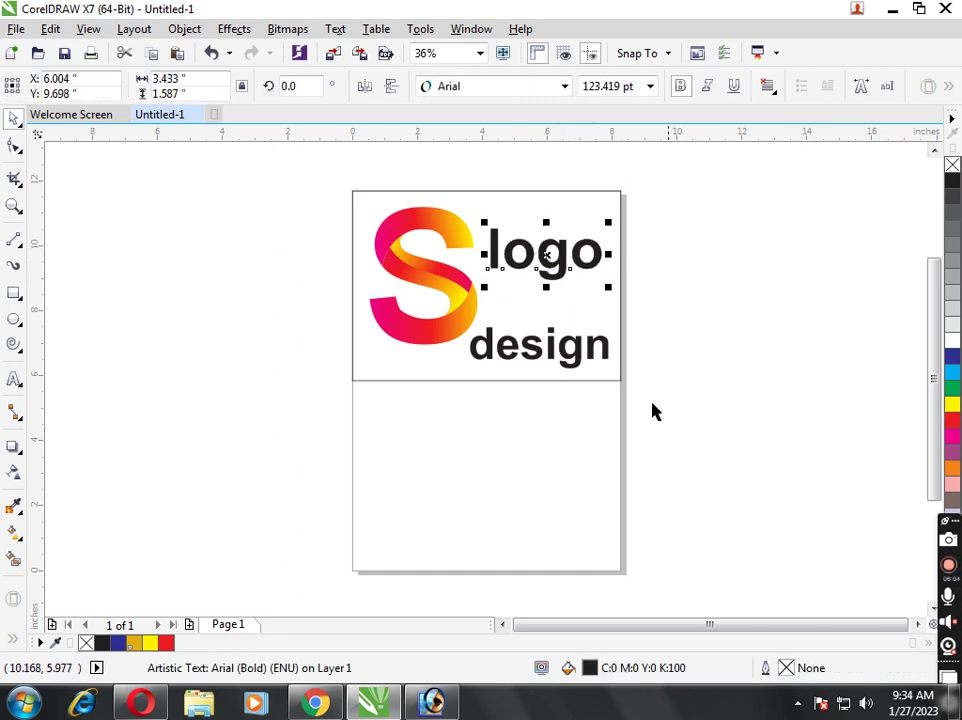